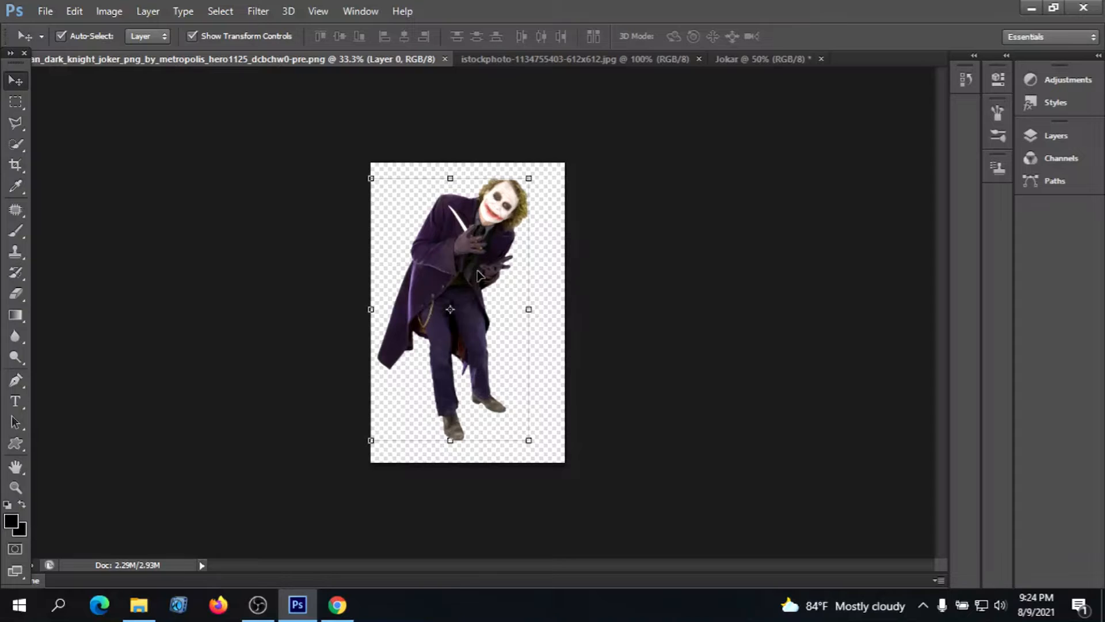
- Add the Joker cutout to the Jokar document, scaled down and standing on the floor in front of the glowing doorway
mouse_move(477, 276)
mouse_down()
mouse_move(777, 108)
mouse_move(784, 62)
mouse_move(542, 212)
mouse_move(472, 270)
mouse_up()
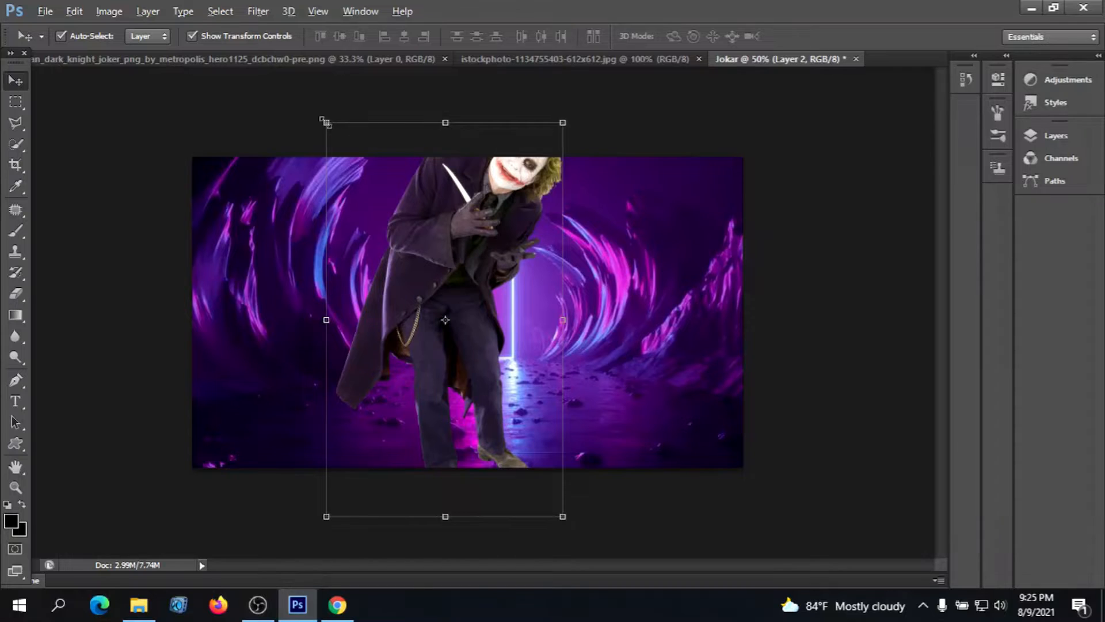
drag(326, 123, 366, 204)
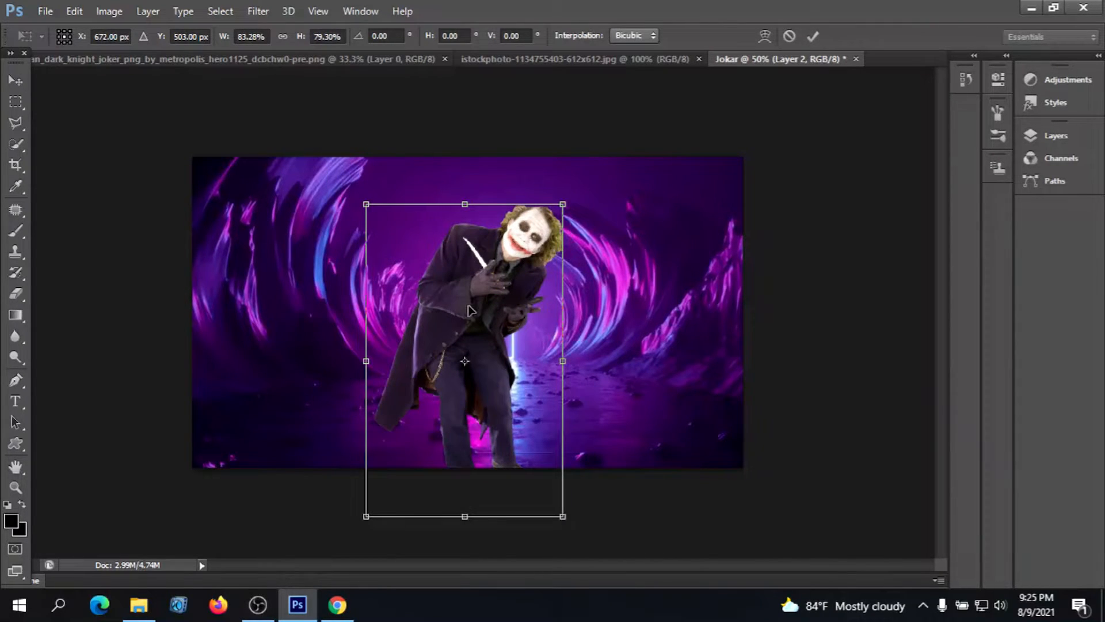
drag(375, 211, 389, 234)
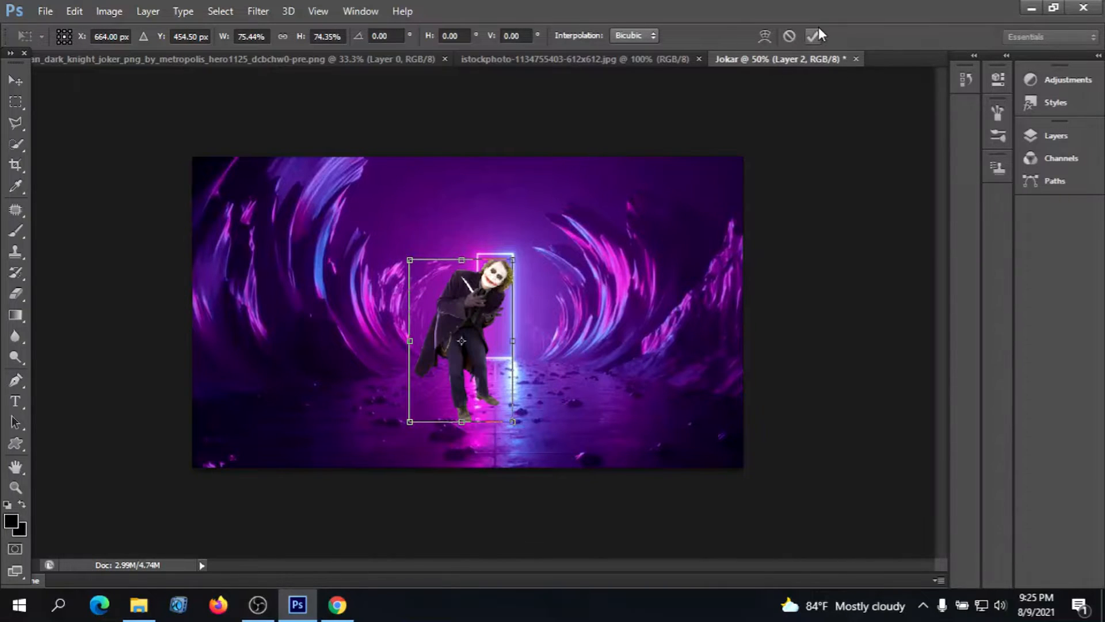
click(812, 36)
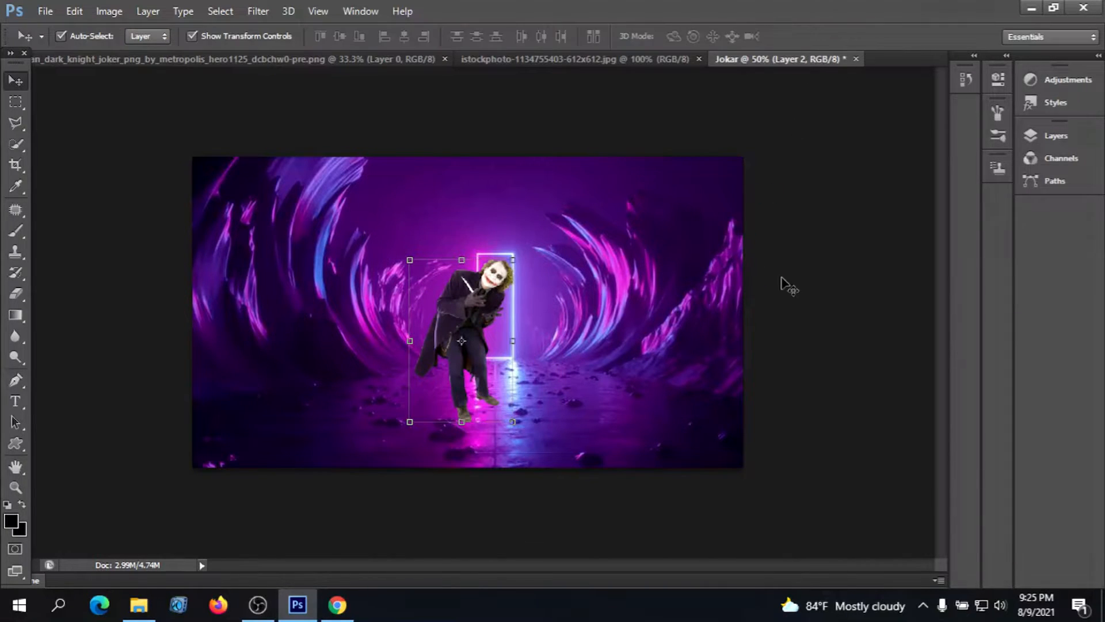
click(490, 301)
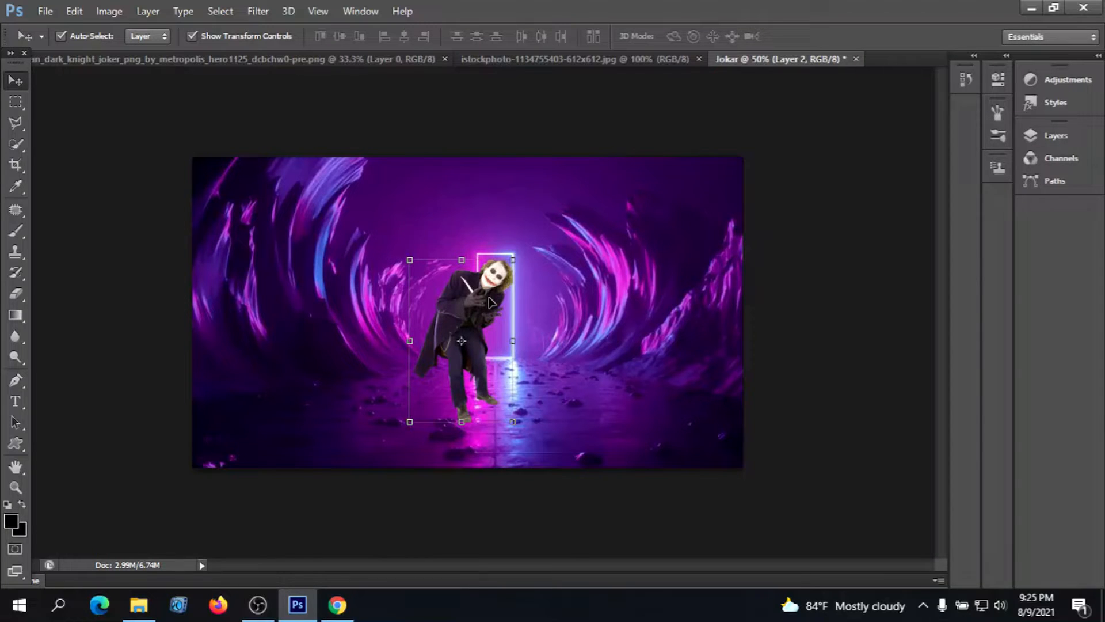
drag(488, 296, 490, 301)
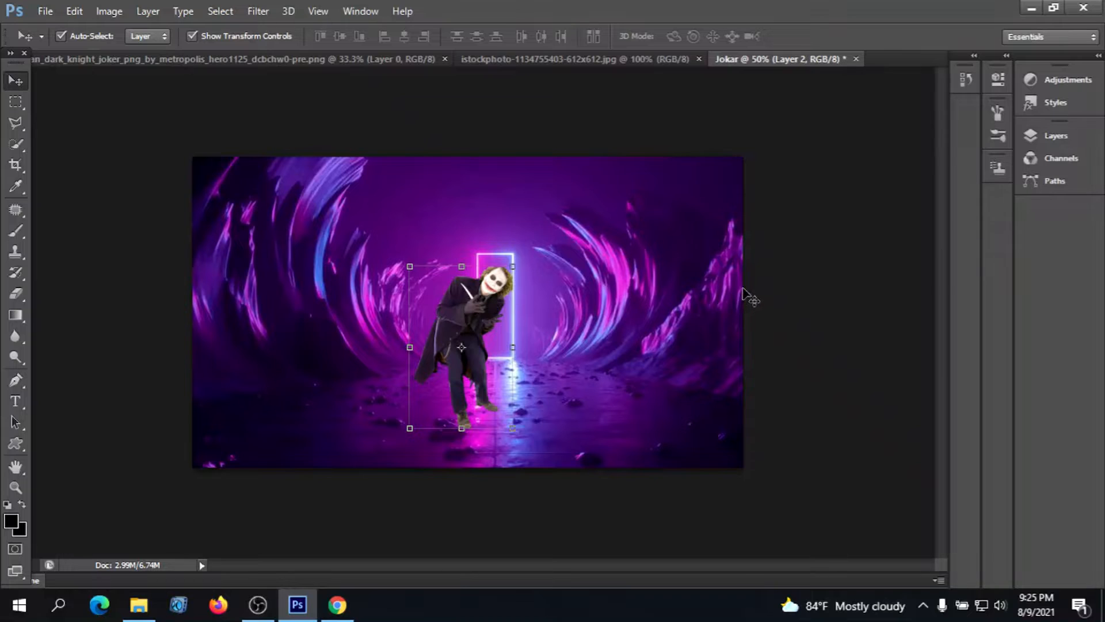
click(807, 226)
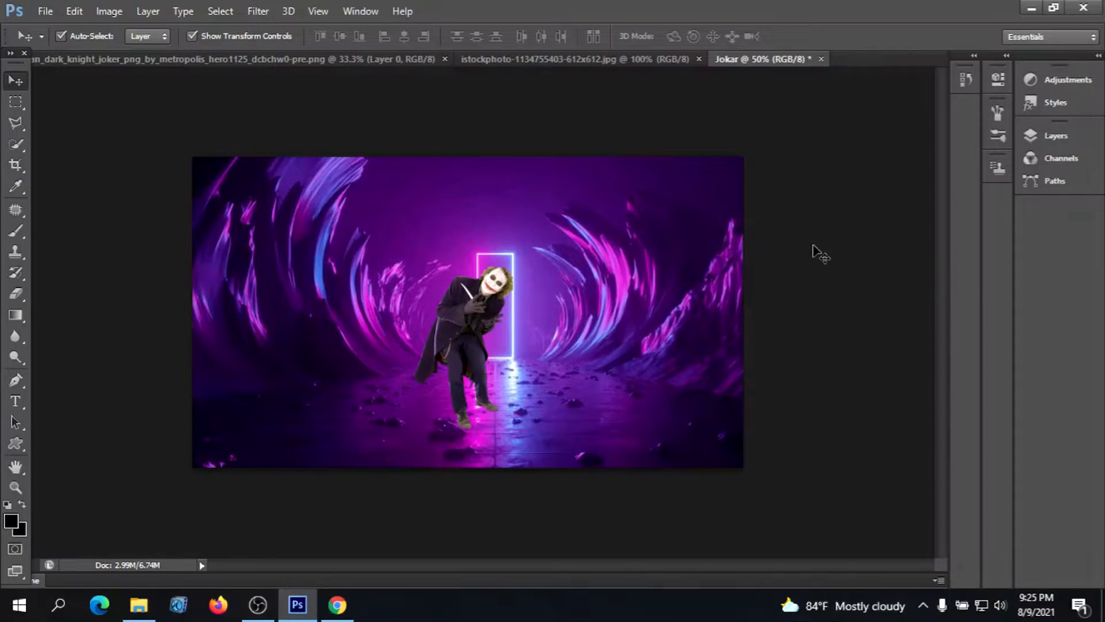
- Create a new layer above the Joker layer and set the Brush tool's opacity to 100%
click(1070, 137)
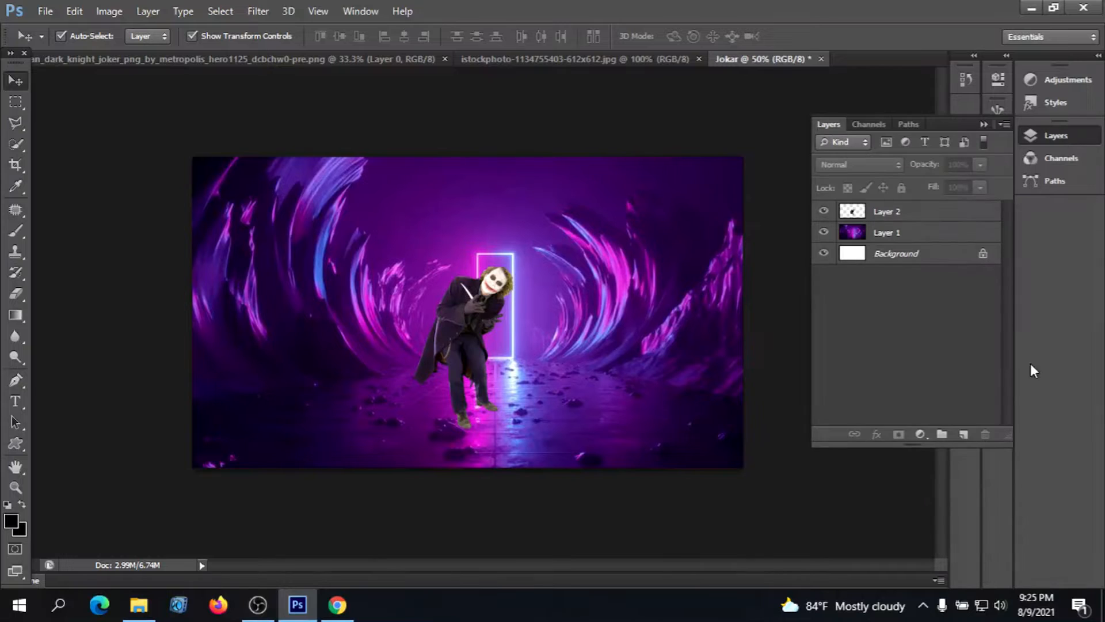
click(961, 434)
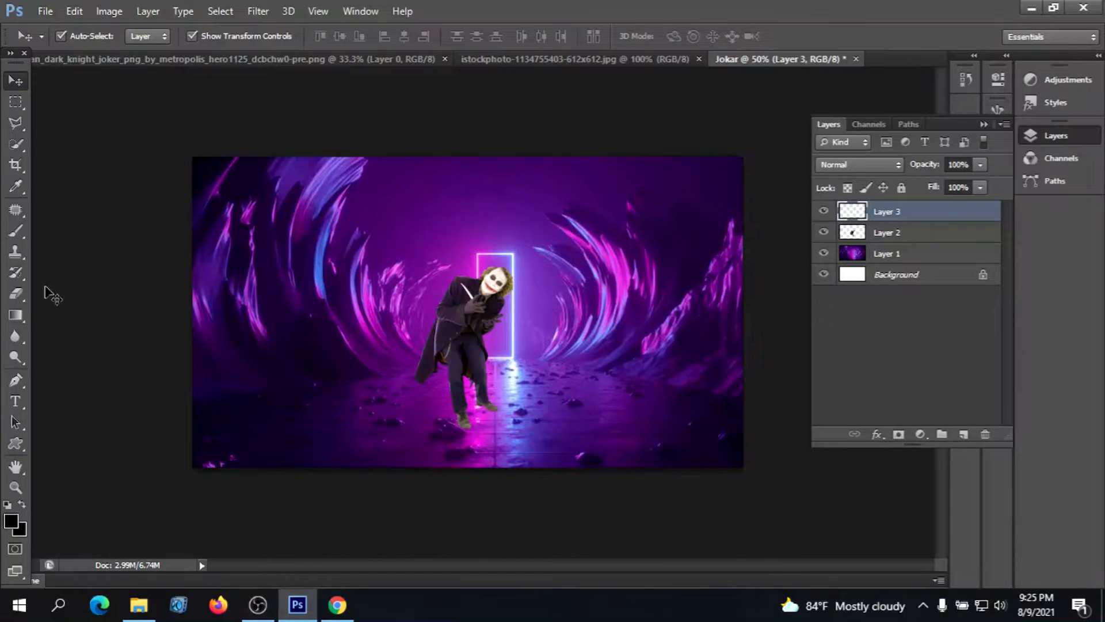
drag(22, 236, 83, 229)
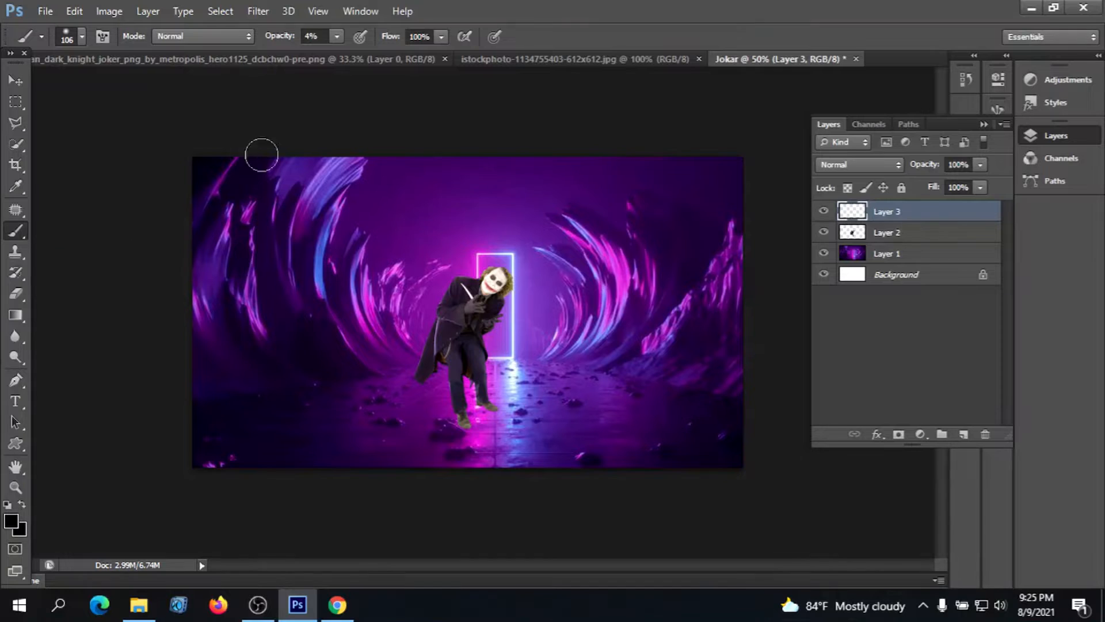
click(338, 36)
drag(340, 52, 460, 63)
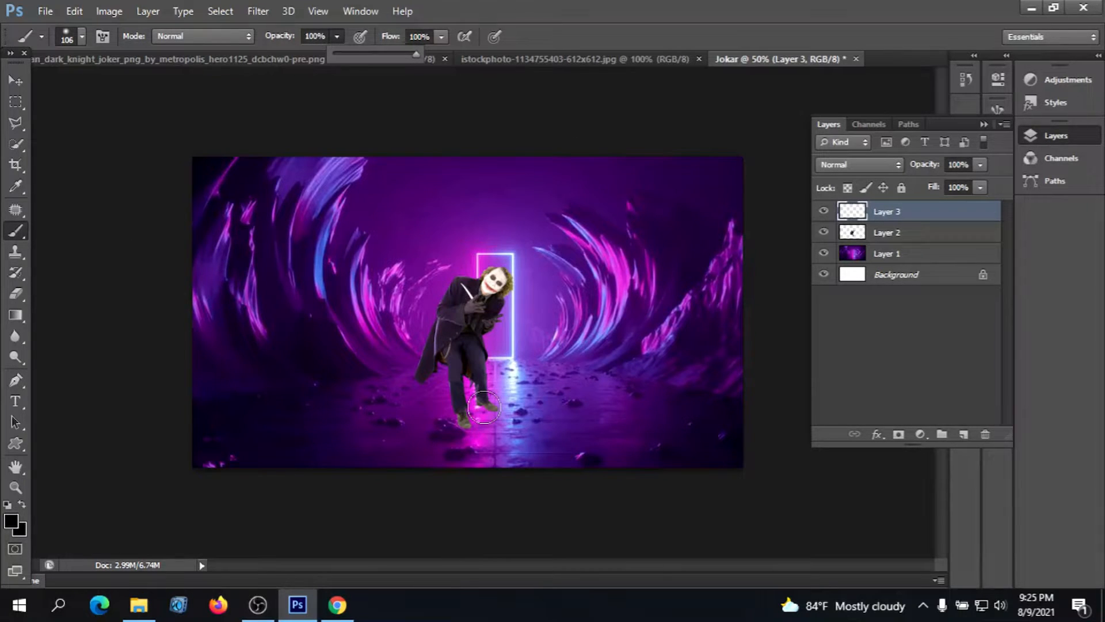
- Set the soft brush size to 174 px and paint a black spot over the Joker's feet
click(82, 37)
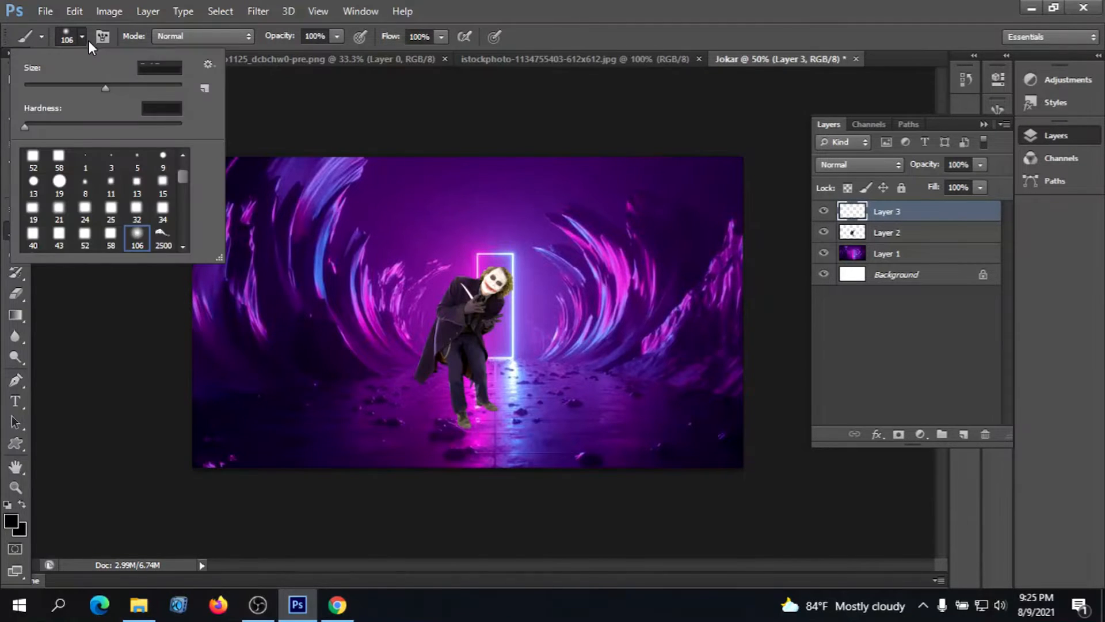
click(108, 84)
click(572, 11)
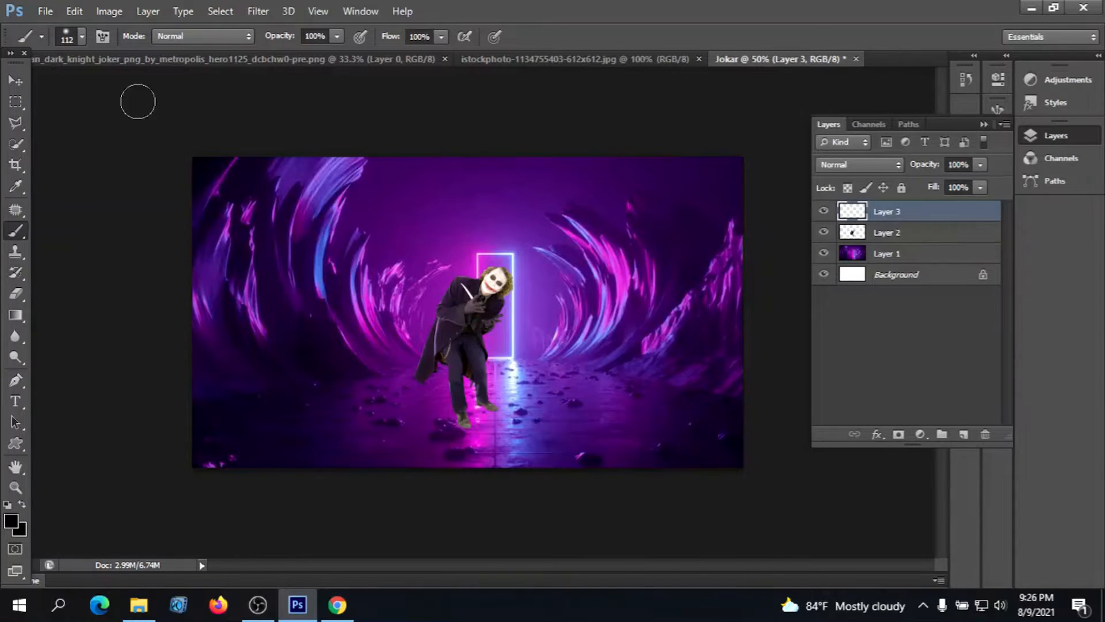
click(81, 38)
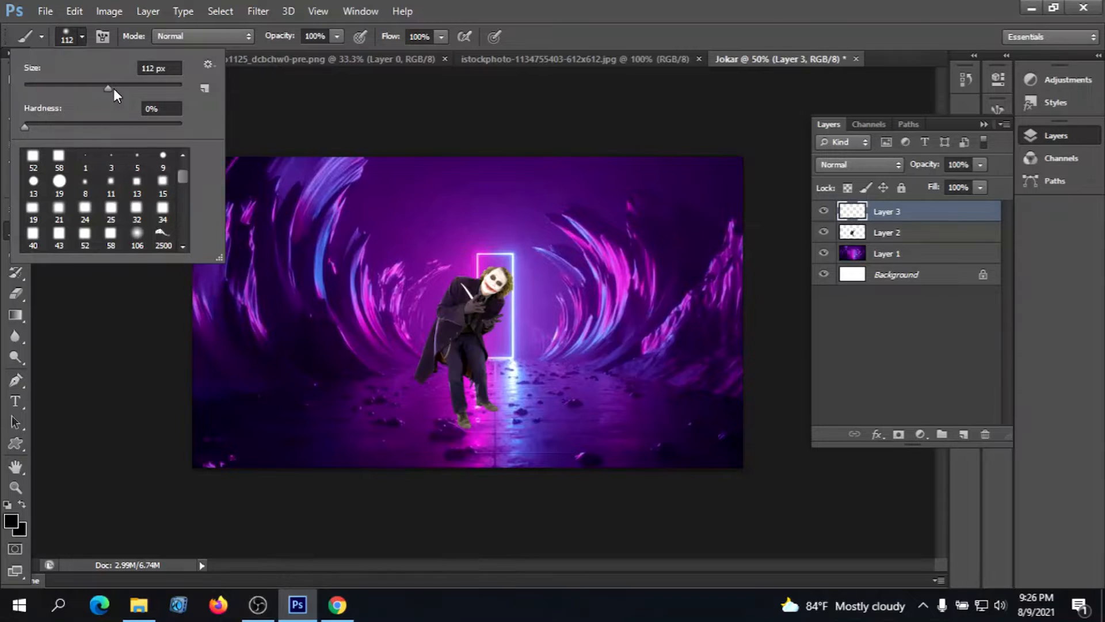
drag(113, 89, 121, 90)
click(133, 86)
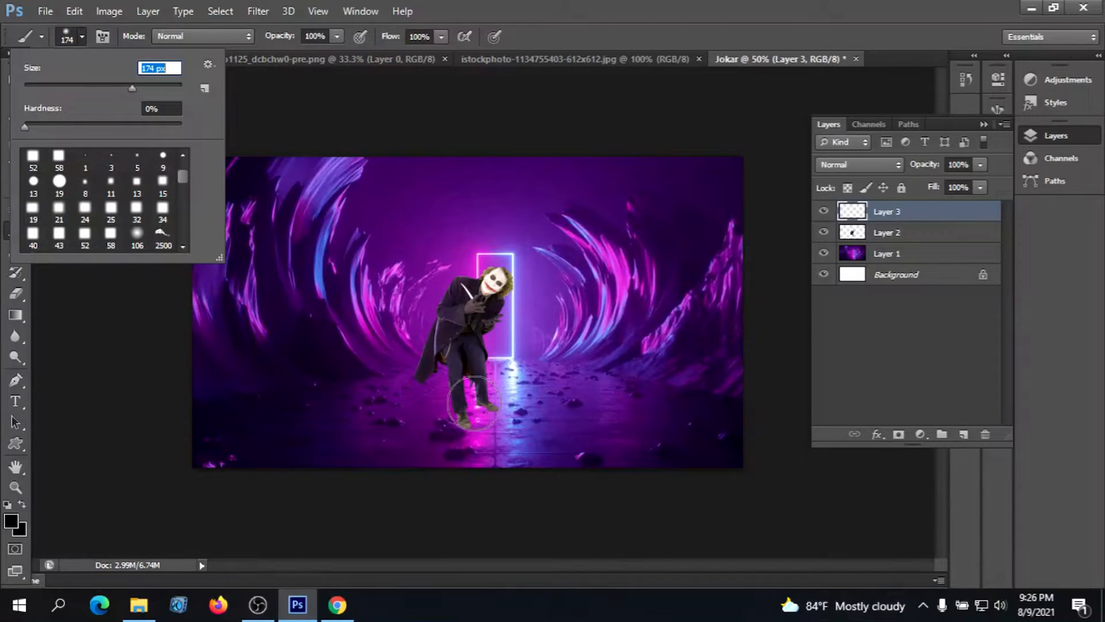
drag(475, 403, 479, 392)
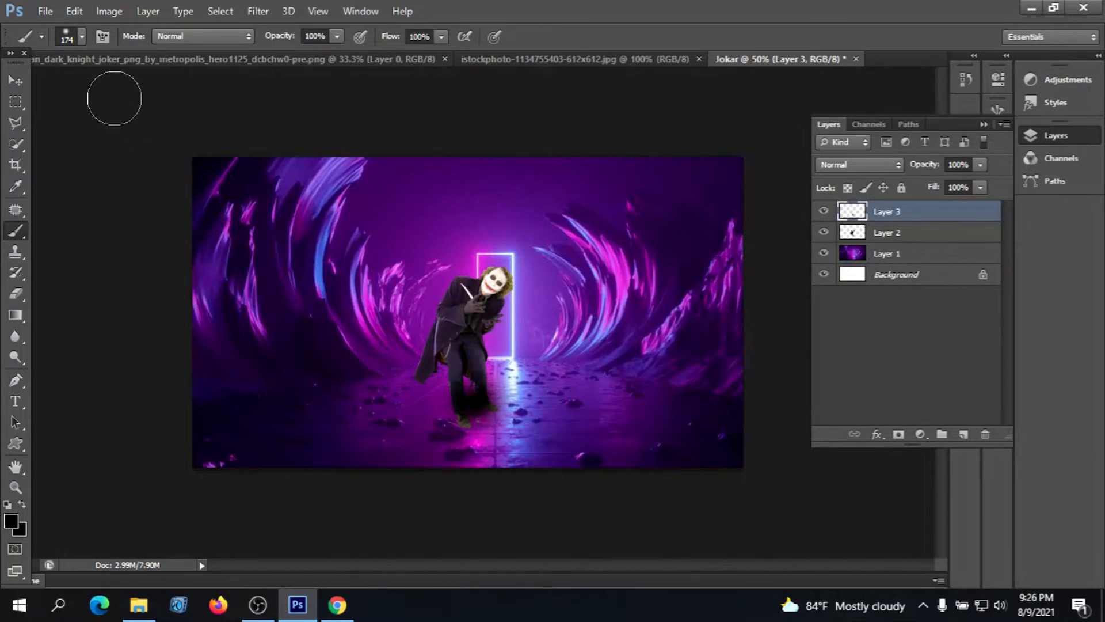
- Squash the black spot into a flat shadow beneath the Joker's front shoe and apply the transform
click(17, 80)
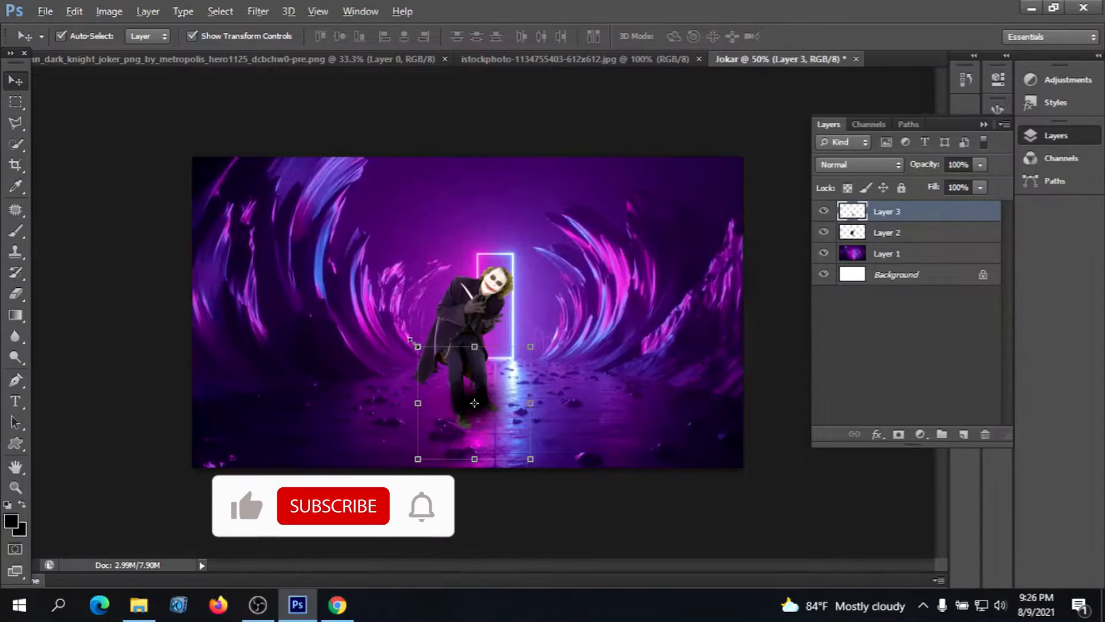
click(414, 344)
drag(413, 344, 467, 422)
click(812, 36)
key(ctrl+t)
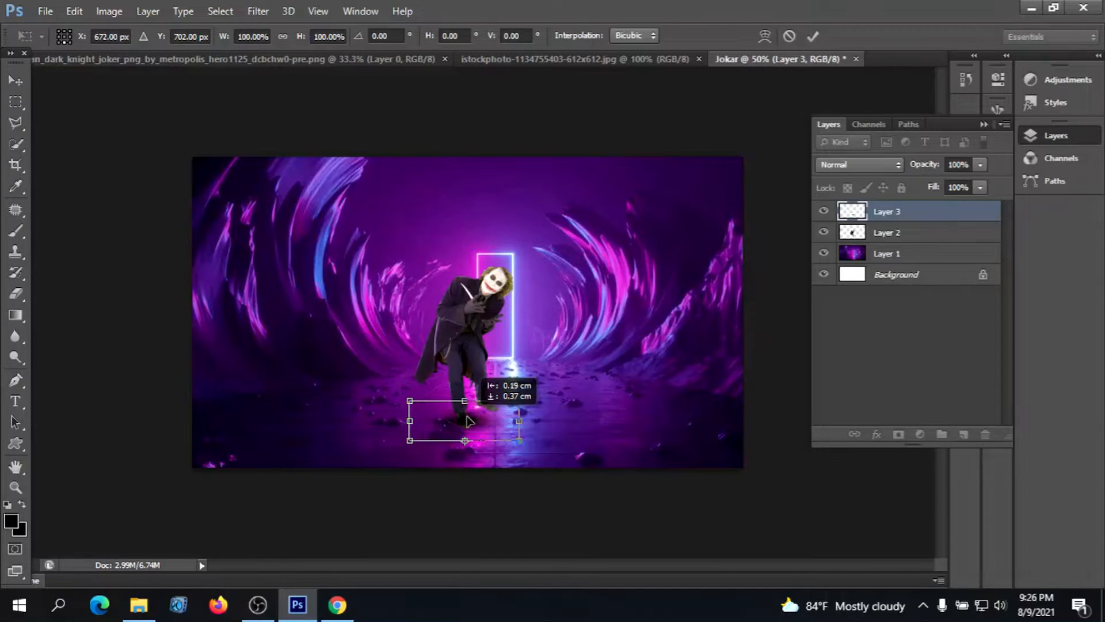
drag(466, 416, 466, 416)
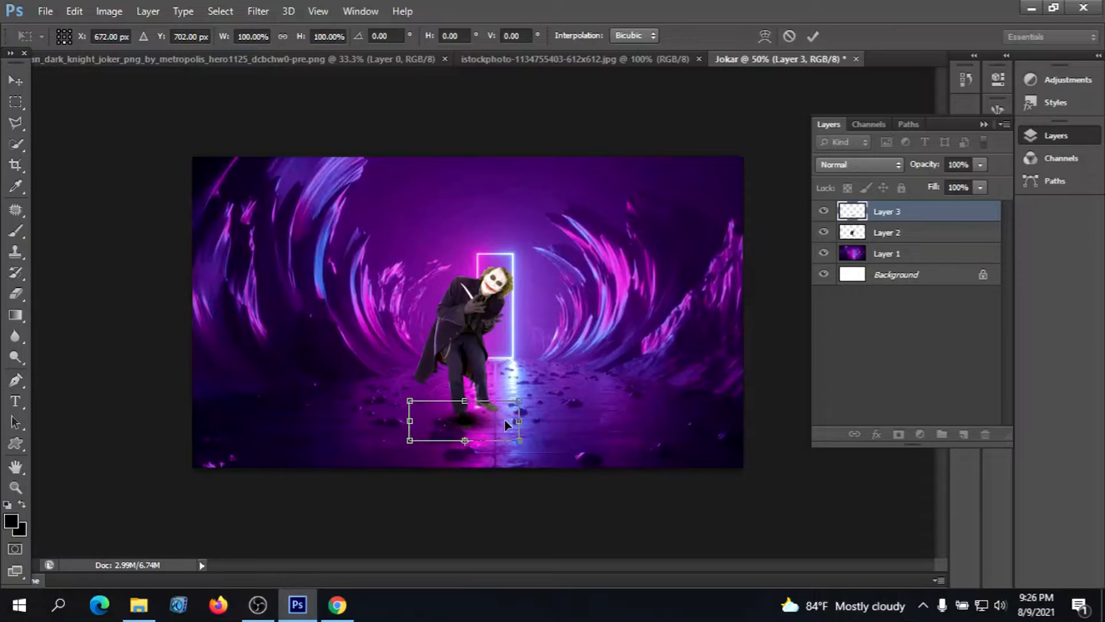
click(981, 165)
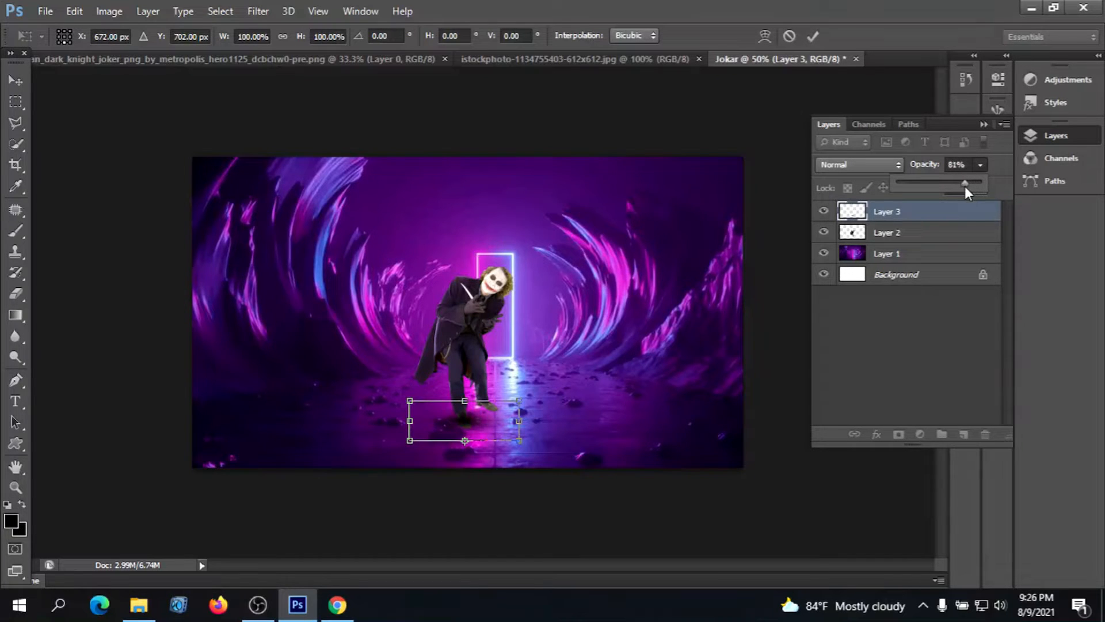
mouse_move(965, 187)
mouse_down()
mouse_move(952, 190)
mouse_move(975, 193)
mouse_up()
click(811, 35)
click(811, 34)
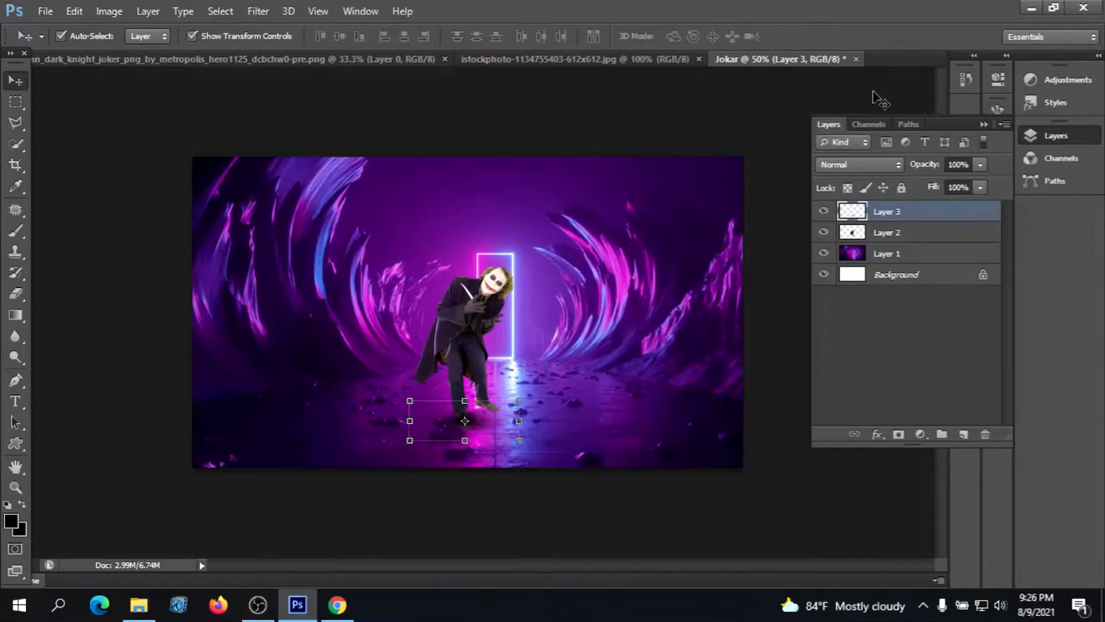
- Duplicate the shadow layer for the Joker's other shoe, and duplicate the Joker layer (Layer 2) within the Jokar document
click(932, 218)
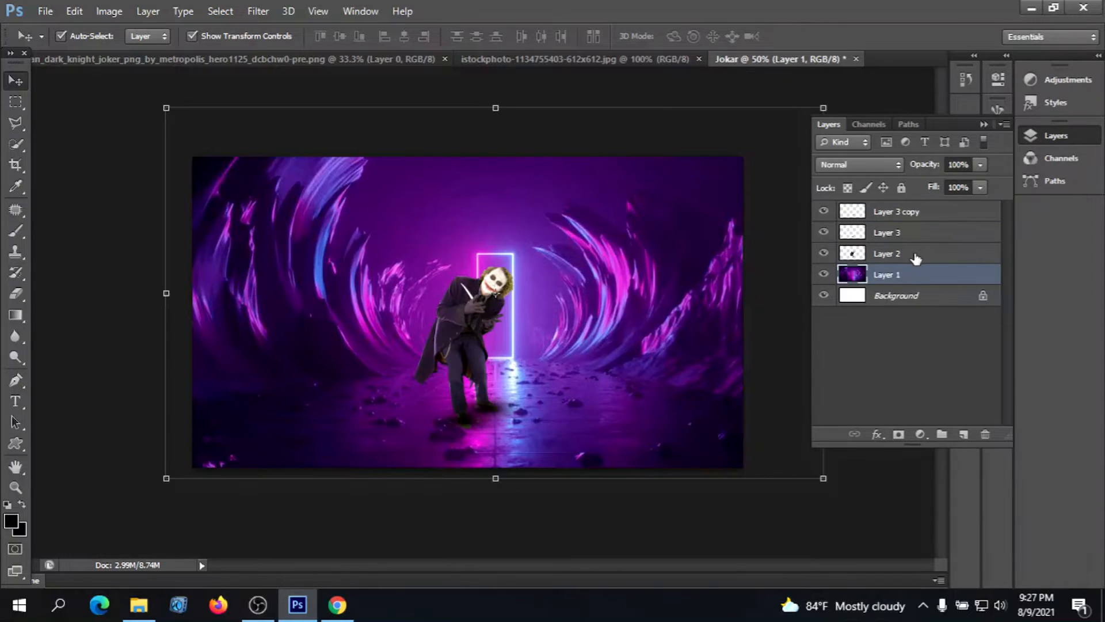
click(916, 255)
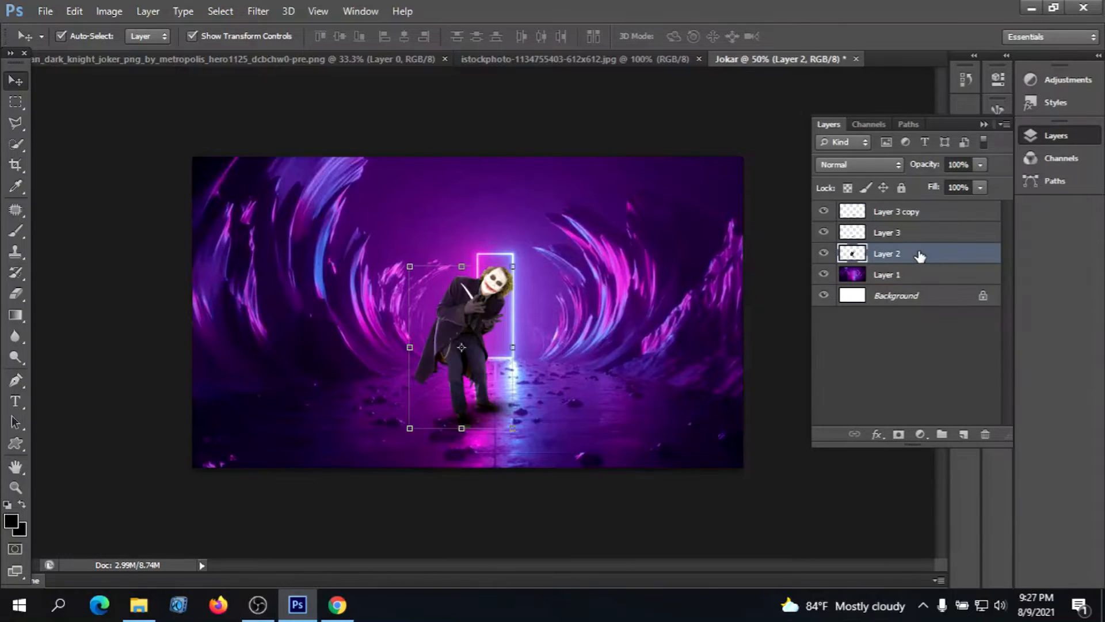
right_click(916, 255)
click(649, 133)
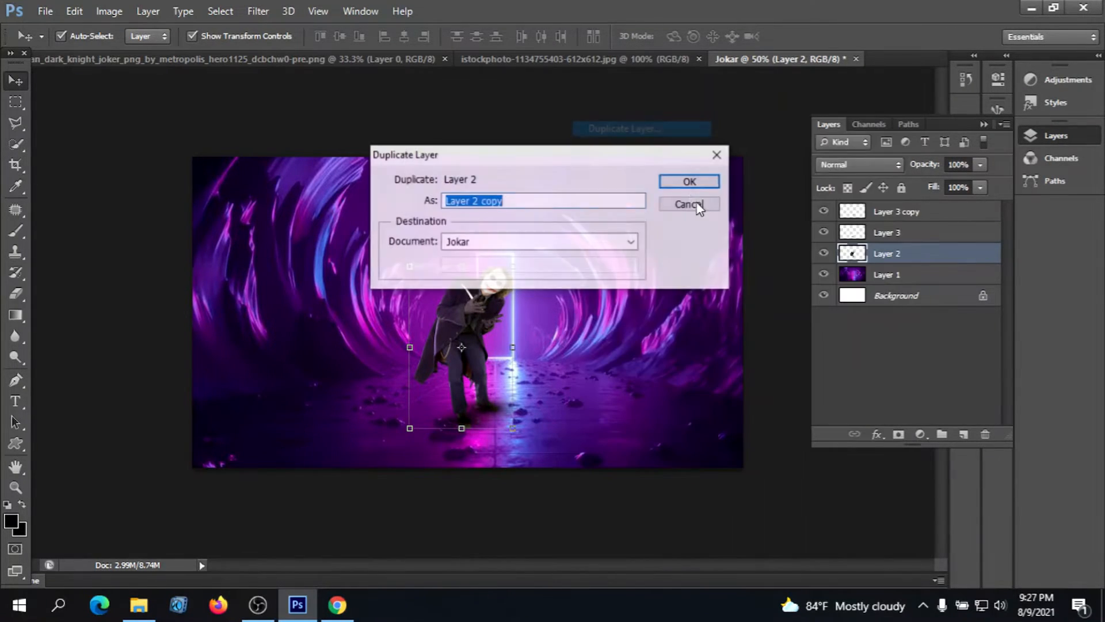
click(693, 186)
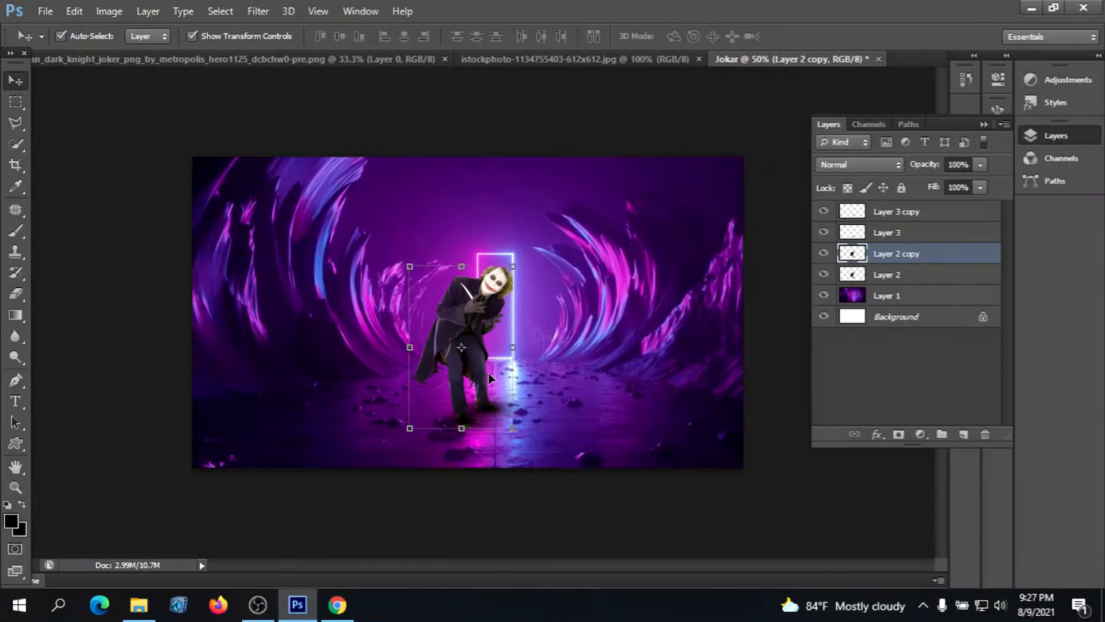
- Enlarge the duplicated Joker to about 115% width and 107% height and move it sideways off the original figure
drag(512, 428, 521, 442)
drag(480, 377, 511, 377)
click(812, 36)
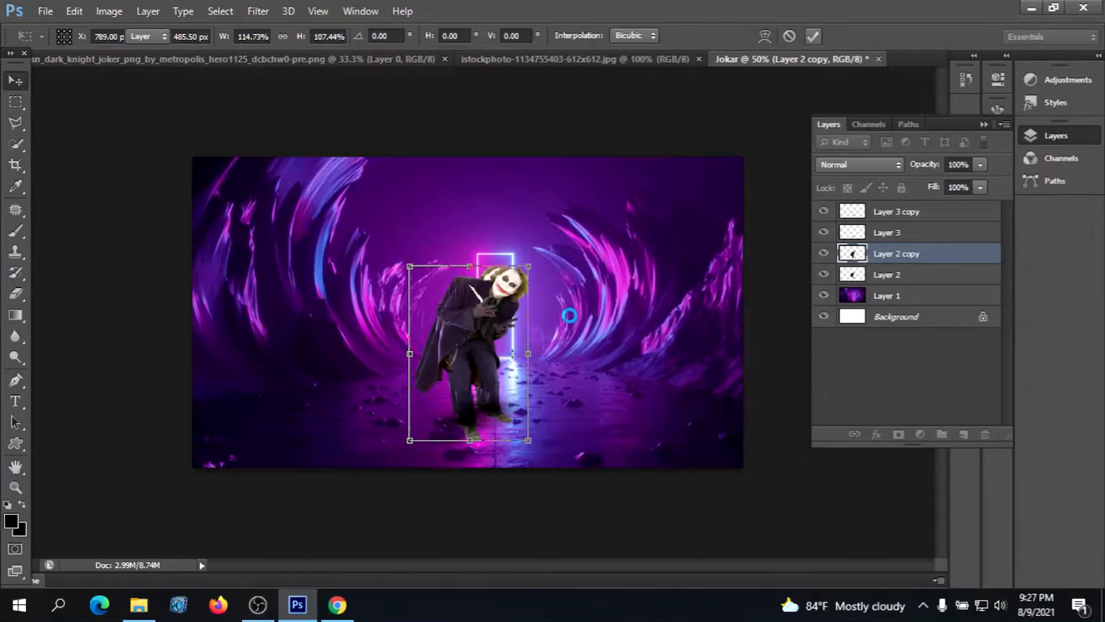
drag(460, 353, 535, 359)
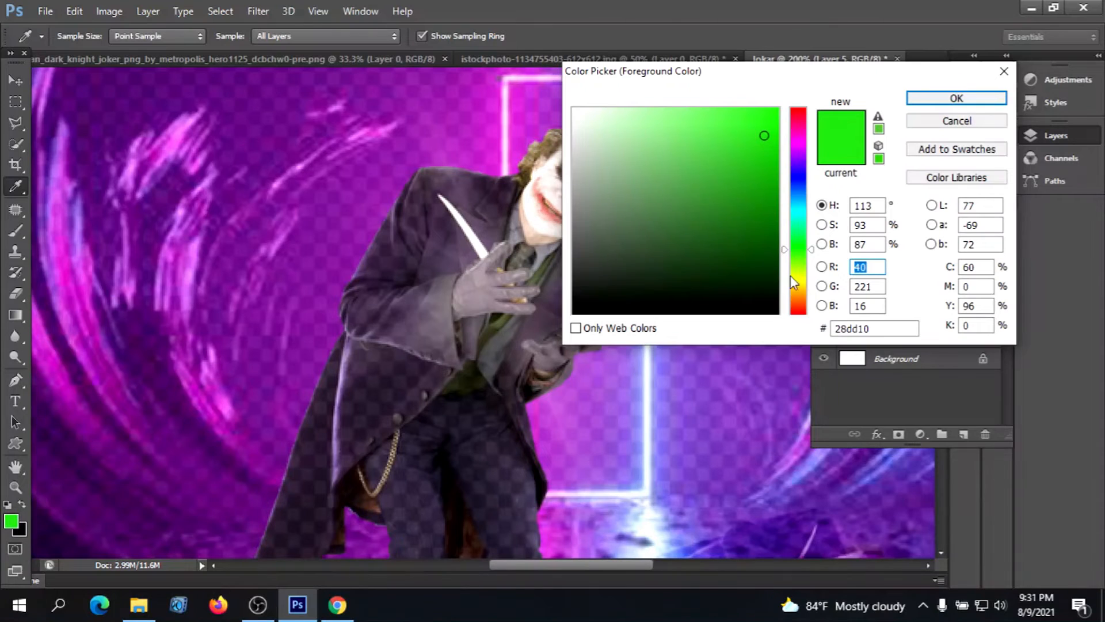
- Set the foreground color to yellow #eefd03 and paint the Joker's knife blade with it on Layer 4
click(800, 274)
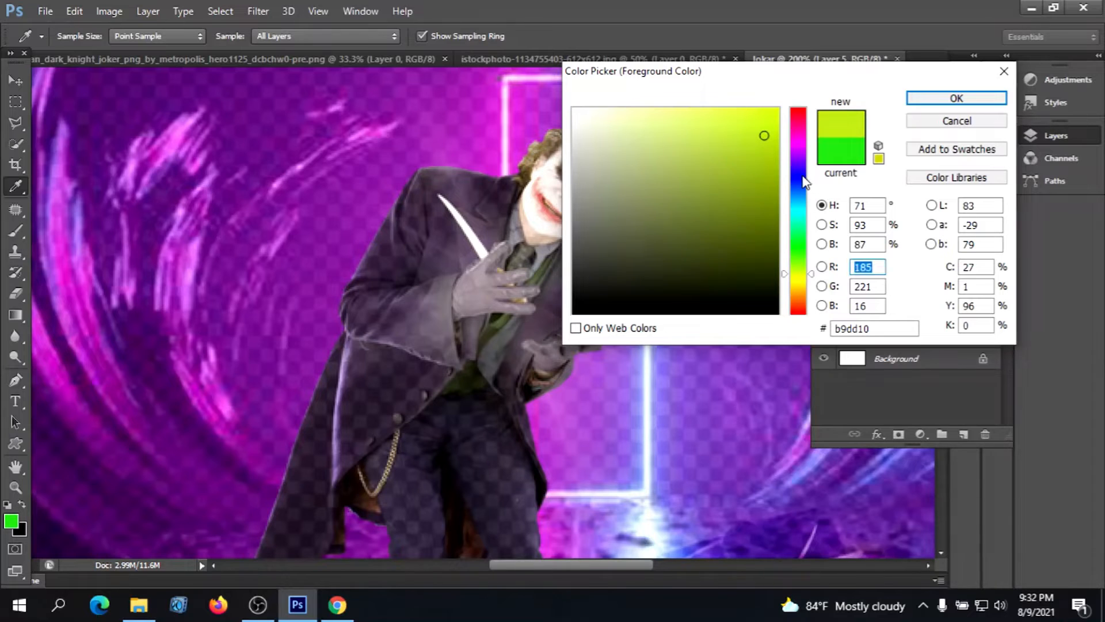
mouse_move(800, 183)
mouse_down()
mouse_move(800, 154)
mouse_move(766, 131)
mouse_move(774, 115)
mouse_up()
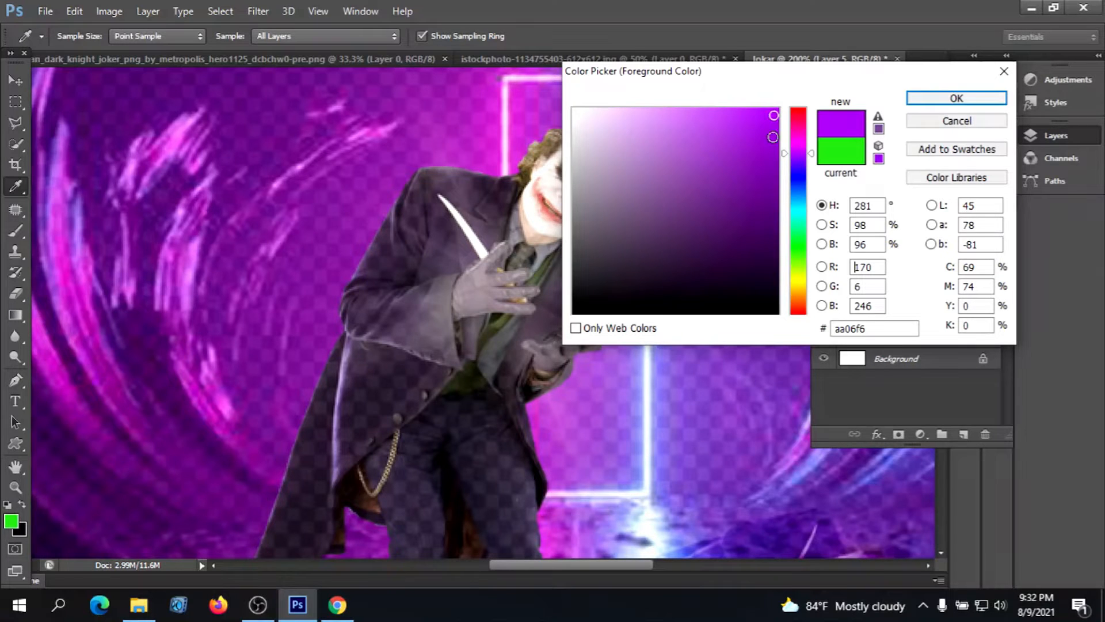
click(799, 279)
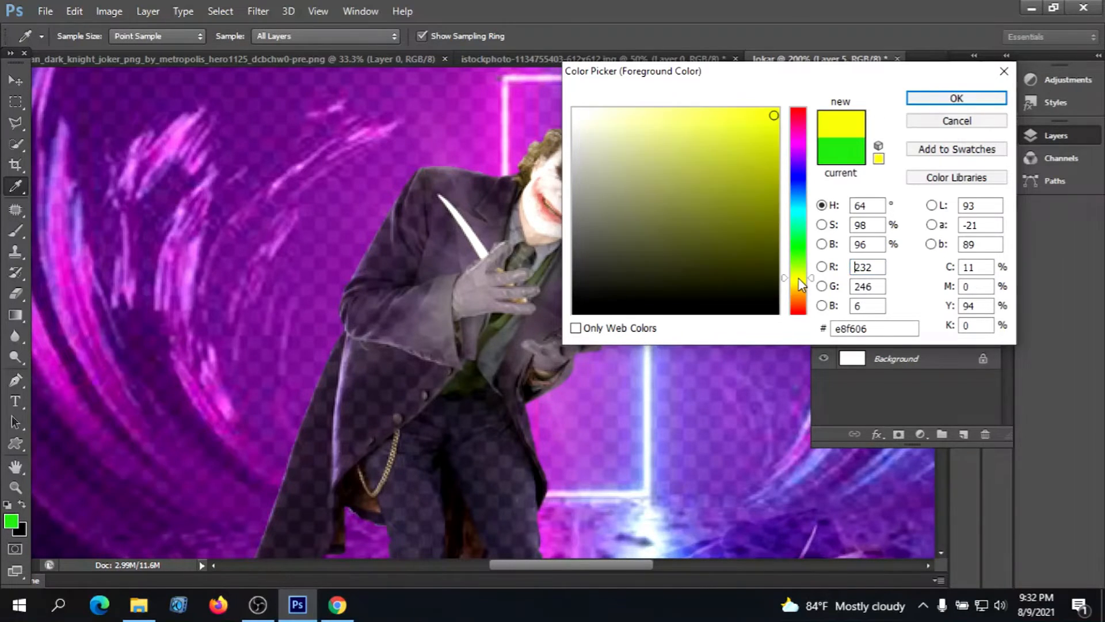
click(776, 109)
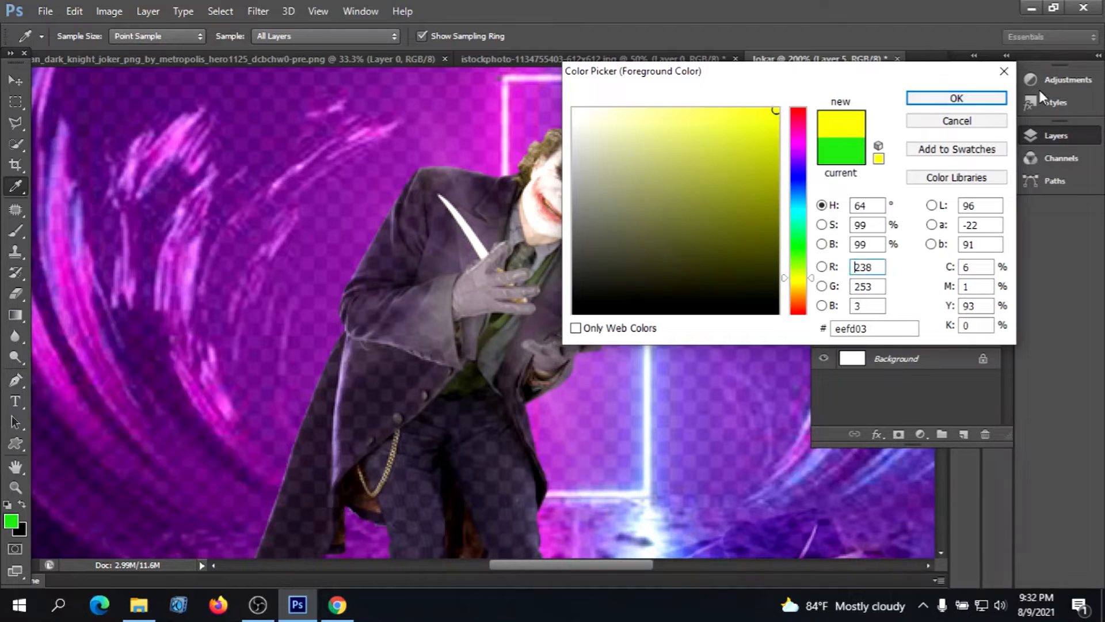
click(979, 99)
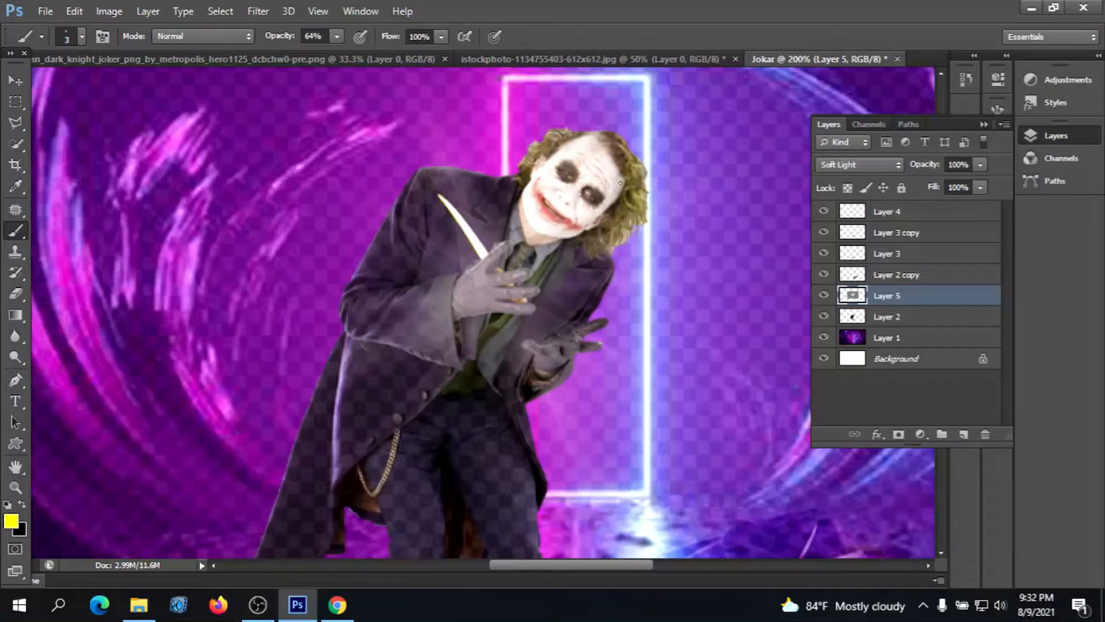
click(863, 218)
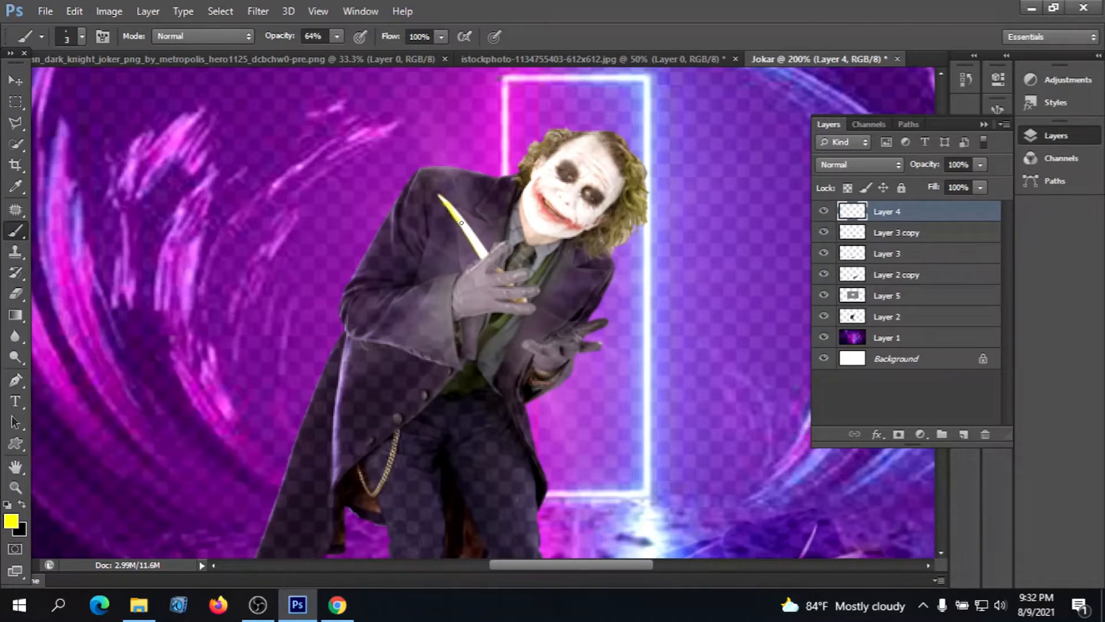
drag(467, 233, 478, 253)
- Add the golden light-burst image to the Jokar document as a new layer on top of the composition
click(15, 79)
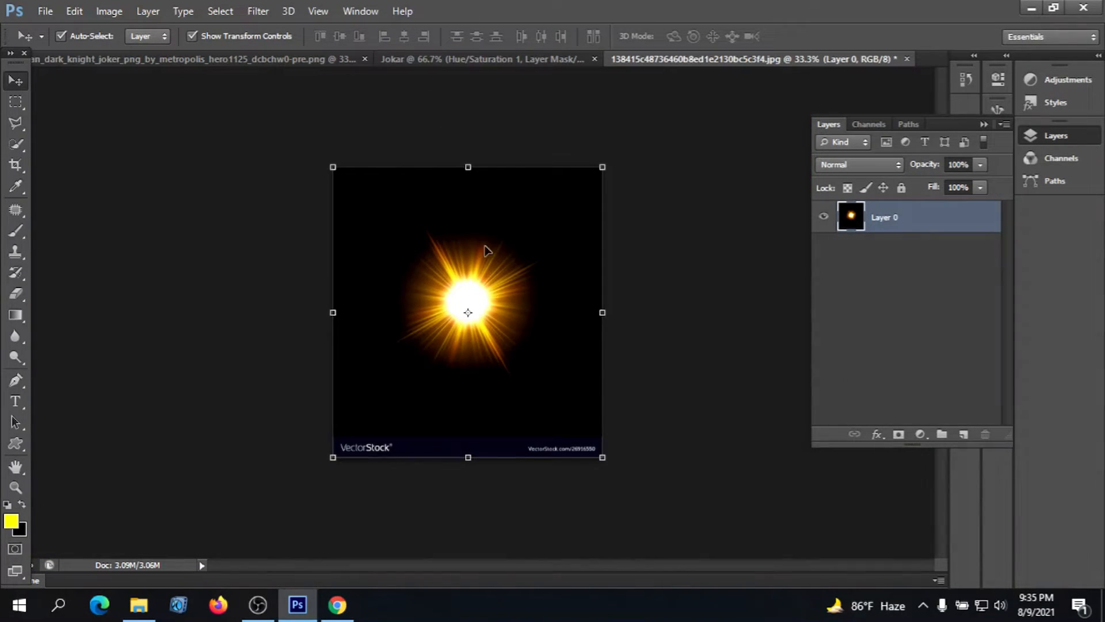
drag(464, 275, 455, 220)
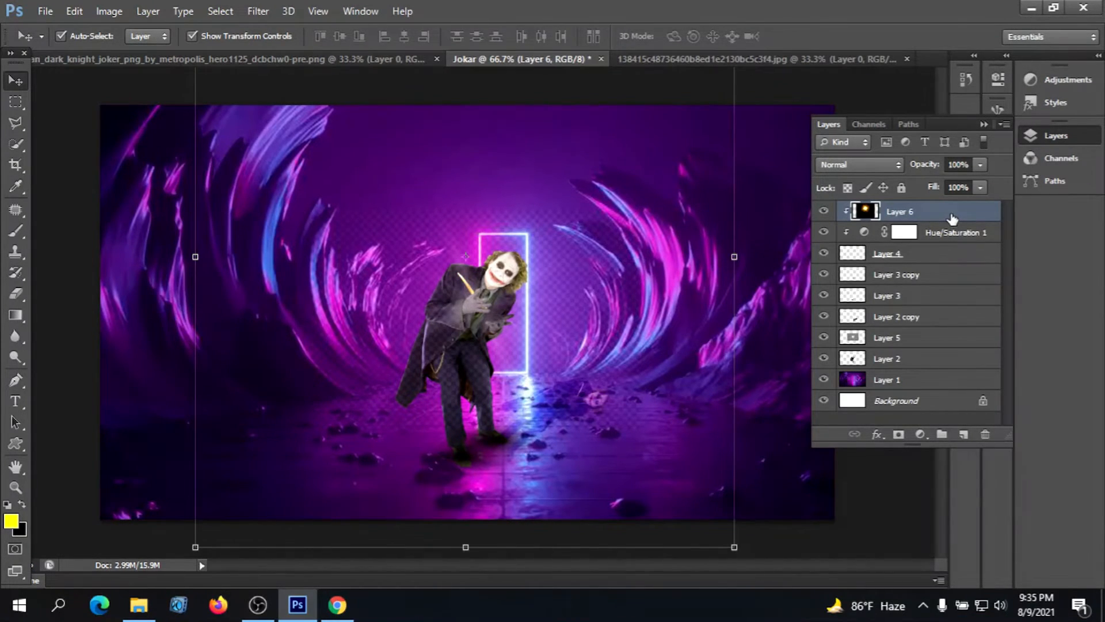
- Reorder the light-burst layer (Layer 6) to sit directly below Layer 4 and set its blend mode to Lighten
key(ctrl+minus)
key(ctrl+minus)
drag(952, 218, 957, 265)
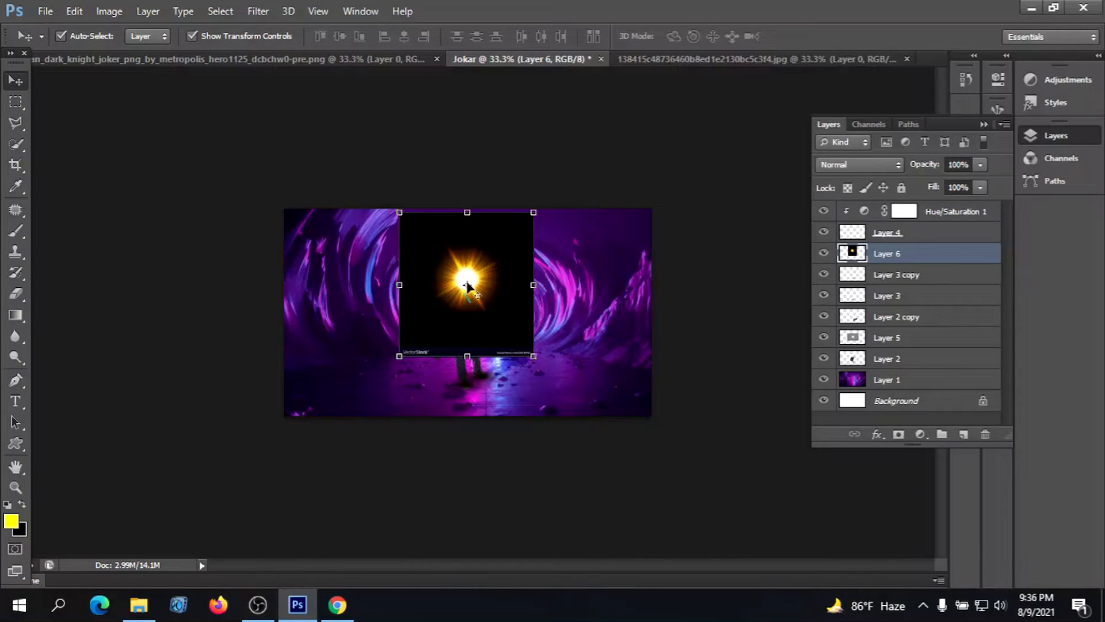
click(899, 164)
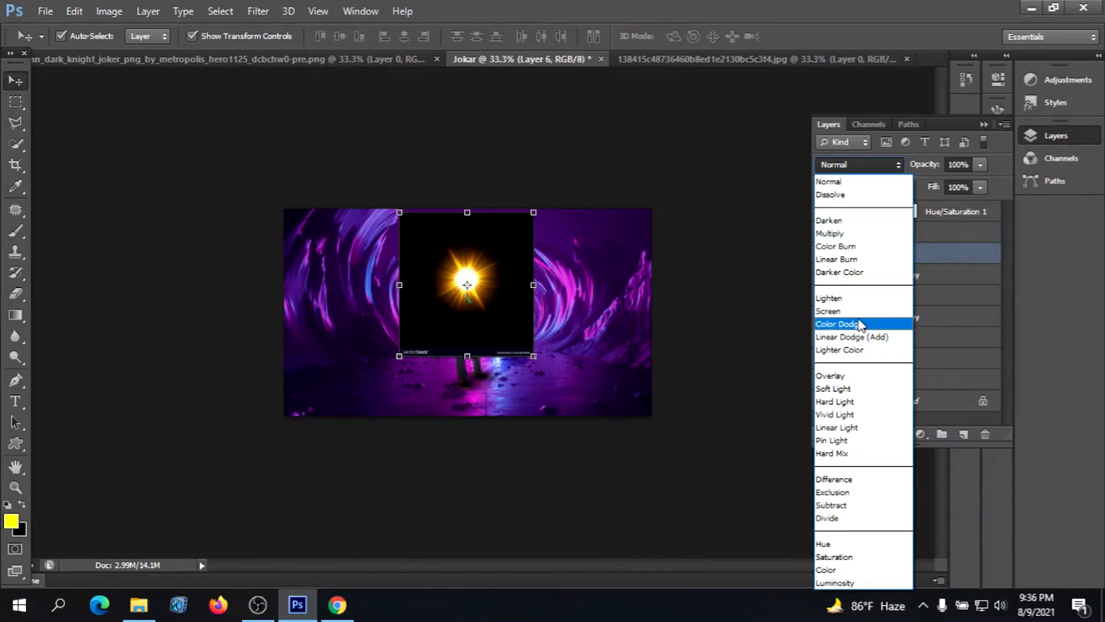
click(854, 299)
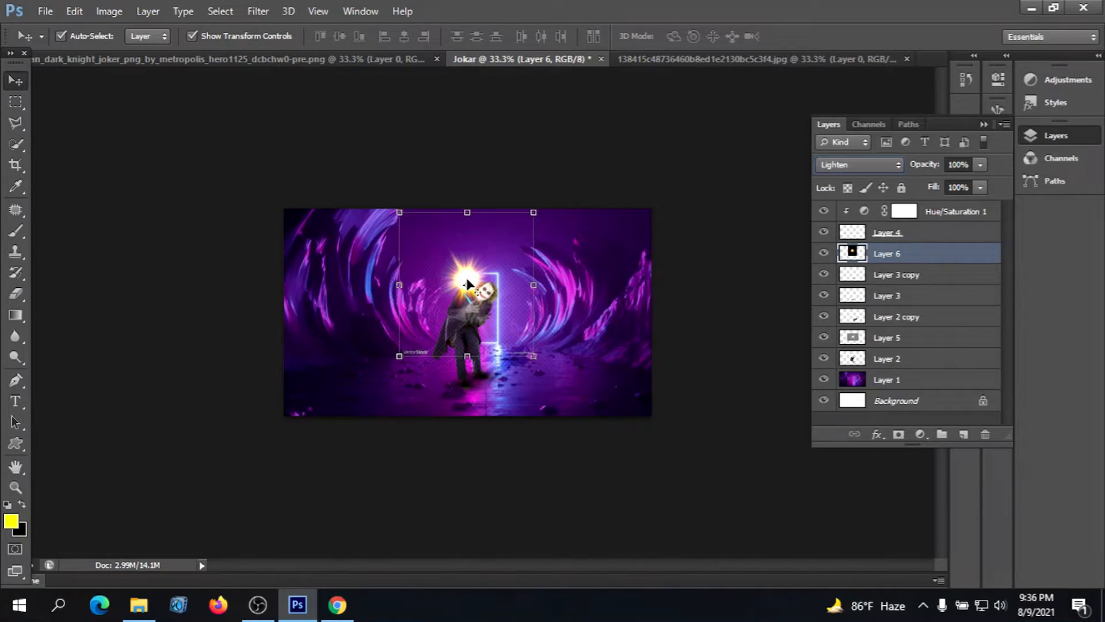
- Move the light burst onto the tip of the Joker's knife
drag(466, 277, 463, 286)
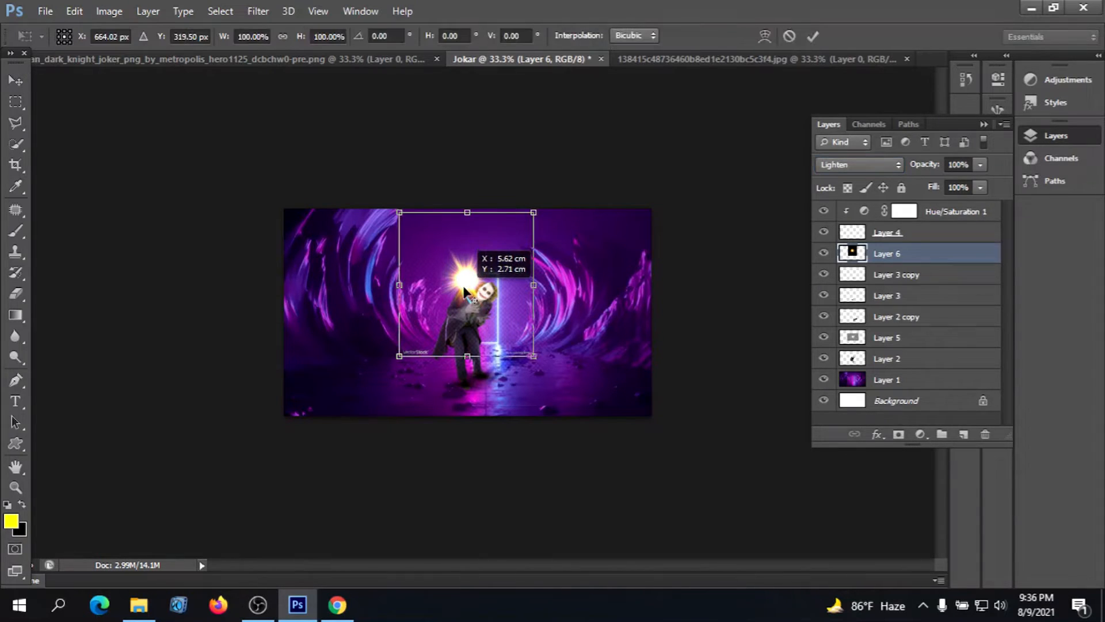
click(813, 36)
drag(463, 282, 453, 293)
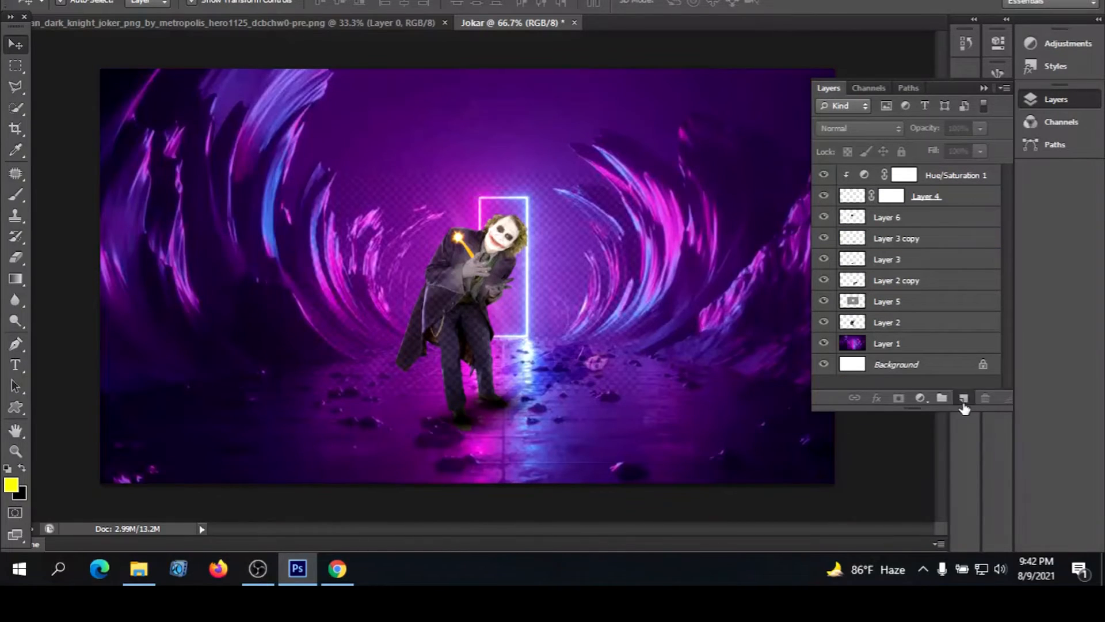
- Create a new empty layer on top of the stack and set up a soft 16 px Brush with 0% hardness
click(962, 399)
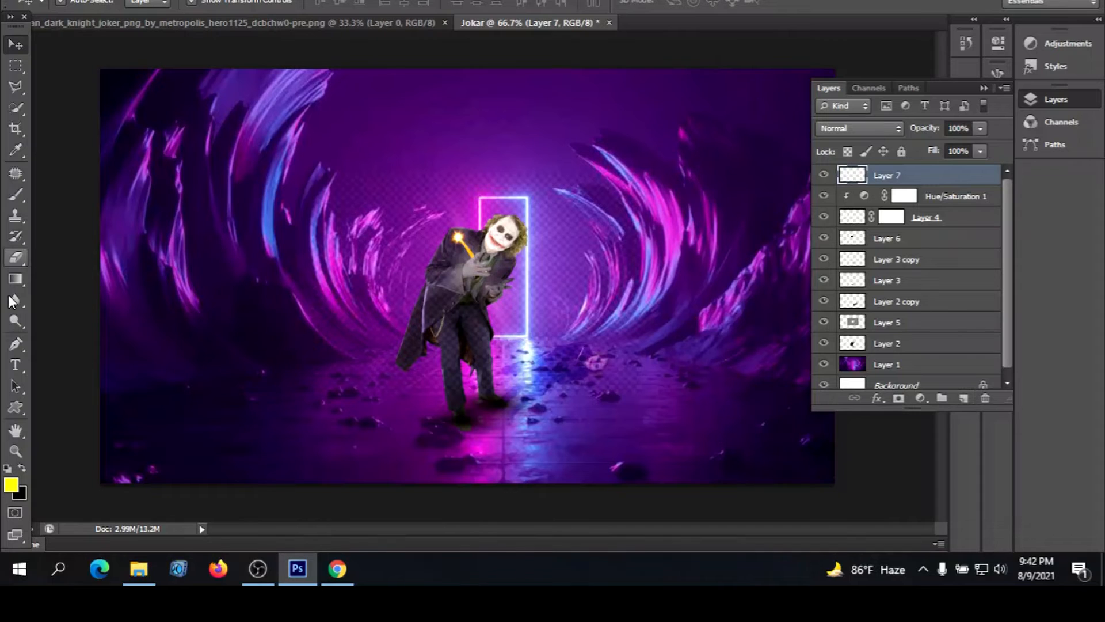
click(25, 347)
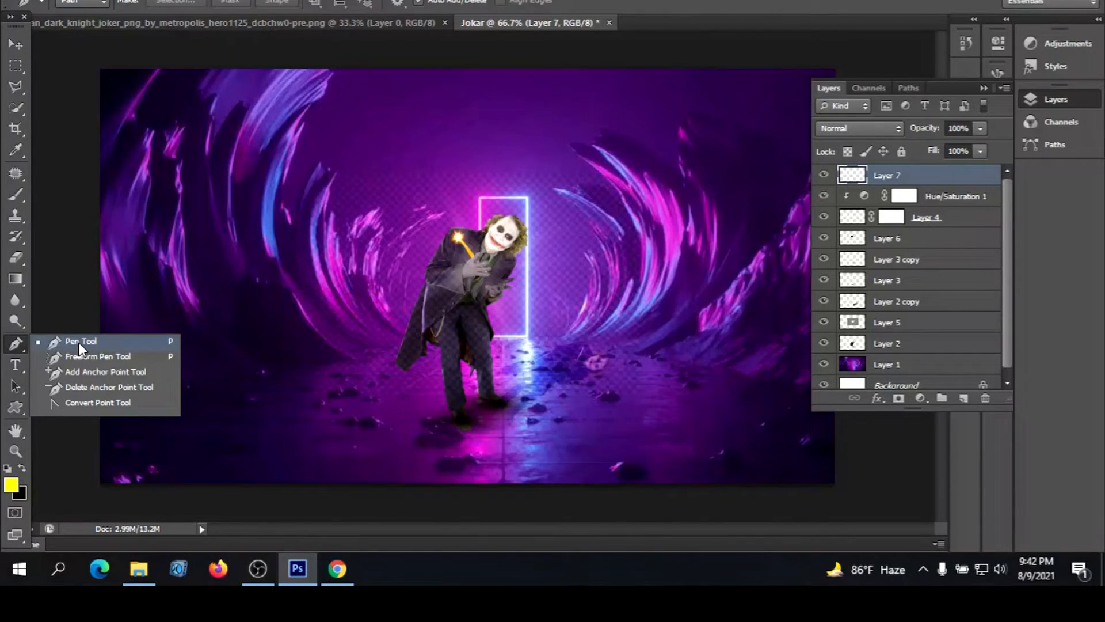
click(81, 346)
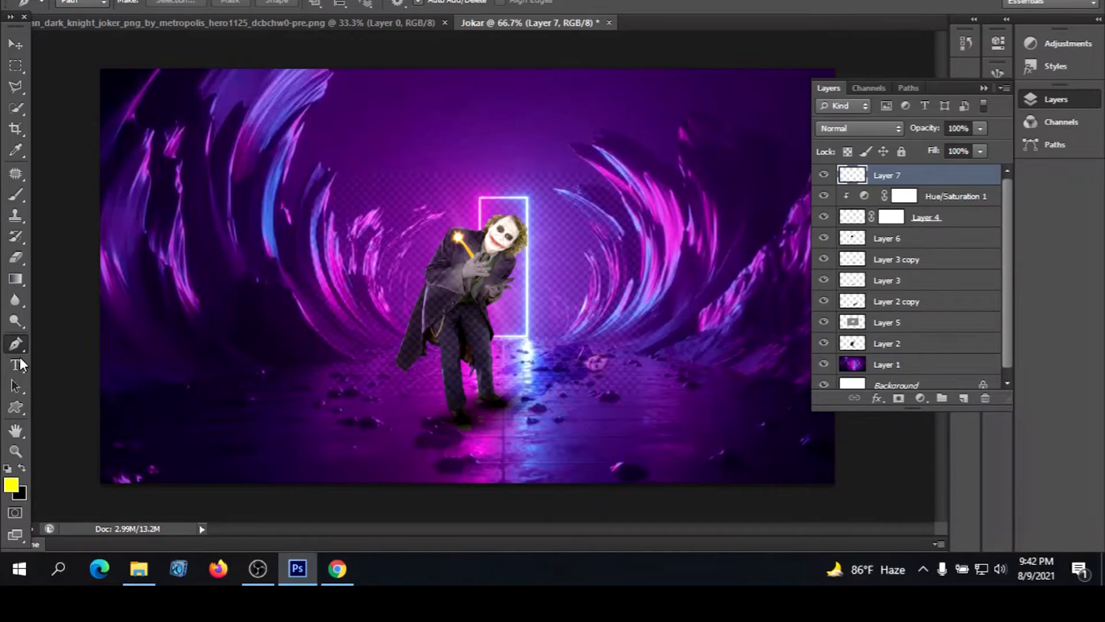
click(22, 197)
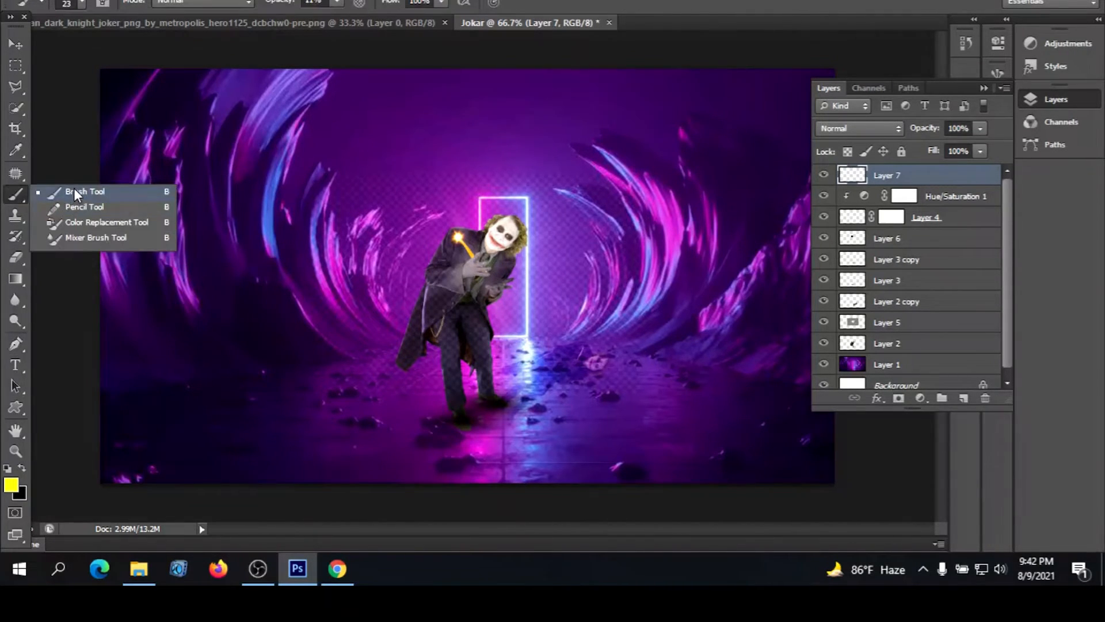
click(74, 190)
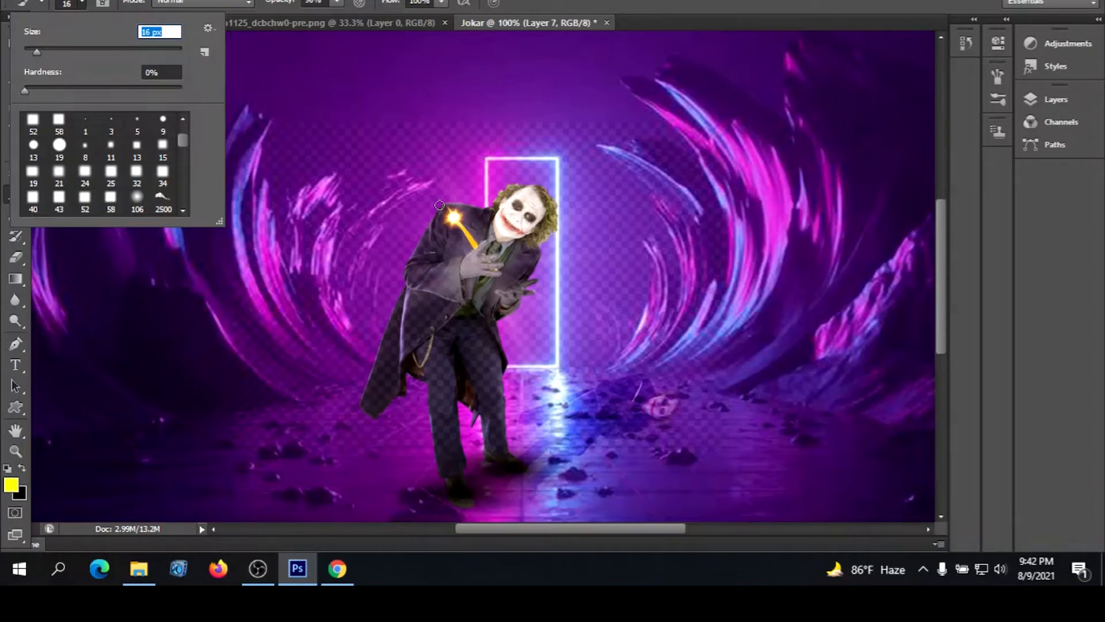
- Paint a yellow outline from the Joker's shoulder along the outer arm, across the waist and down to the coat tip on Layer 7
click(439, 204)
click(439, 206)
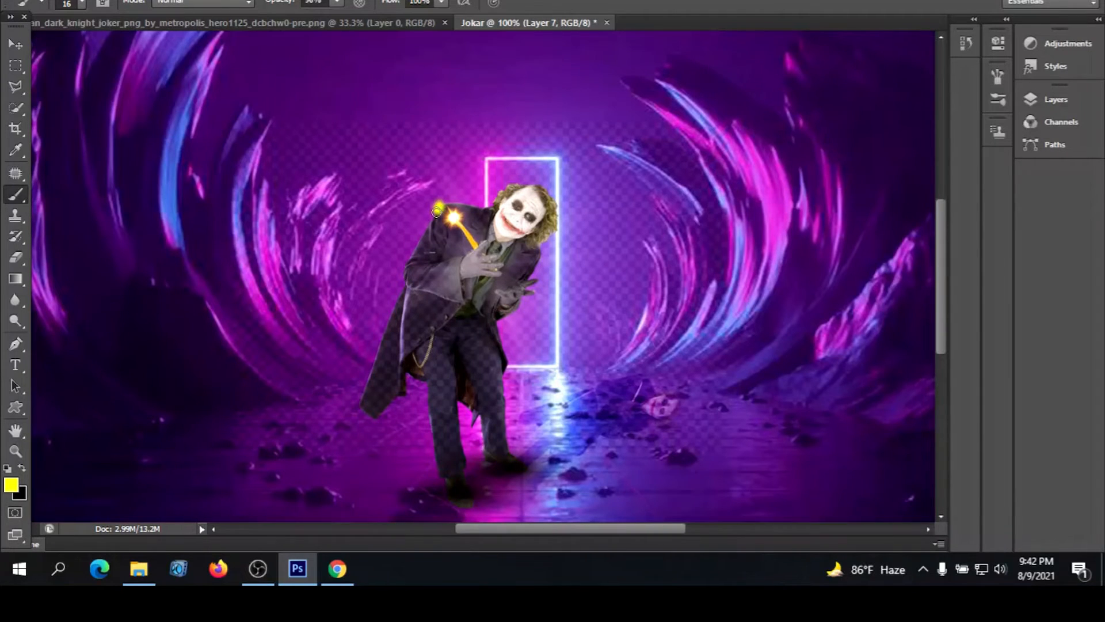
click(436, 212)
mouse_move(433, 215)
mouse_down()
mouse_move(402, 282)
mouse_move(459, 303)
mouse_up()
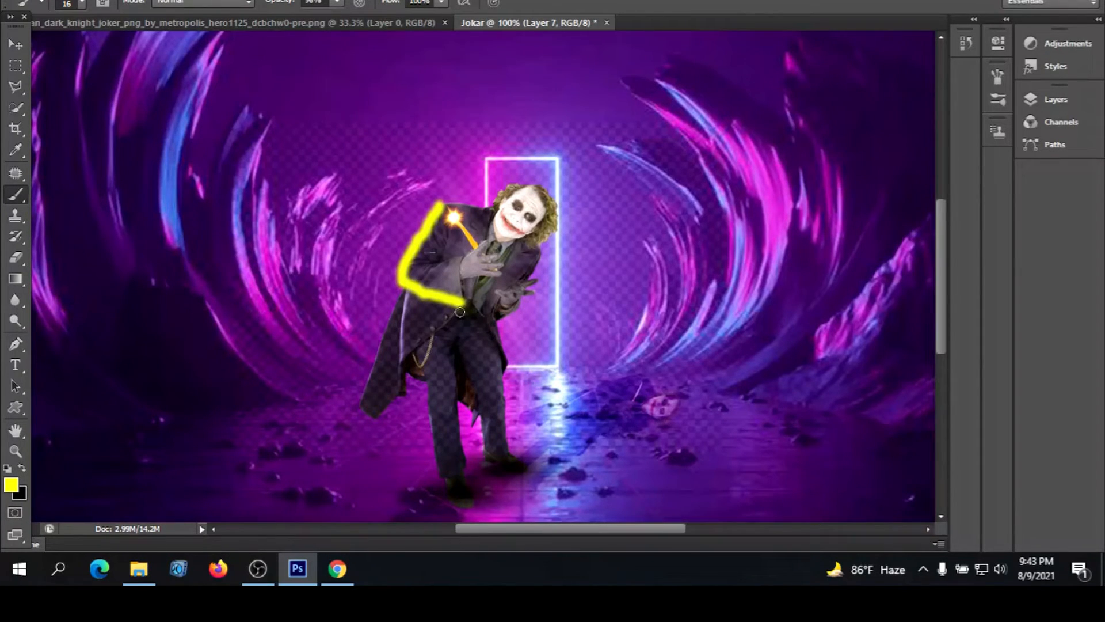
mouse_move(459, 308)
mouse_down()
mouse_move(402, 360)
mouse_move(355, 406)
mouse_up()
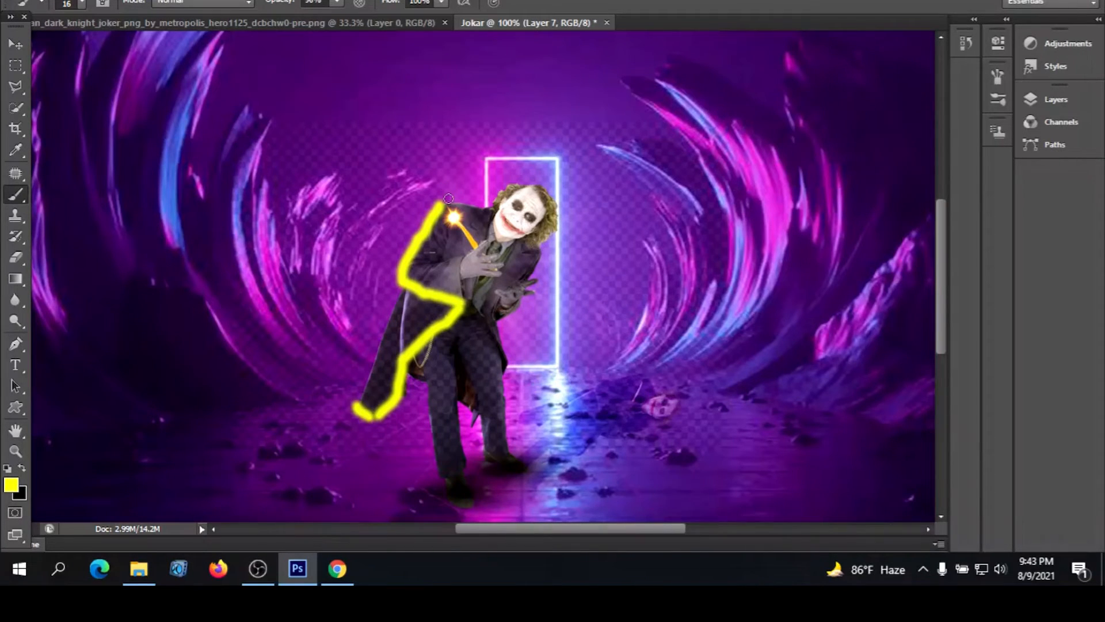
- Continue the yellow outline along the Joker's shoulder, both legs, outer coat edge, head and hair
drag(446, 199, 482, 204)
mouse_move(417, 360)
mouse_down()
mouse_move(438, 476)
mouse_move(463, 469)
mouse_up()
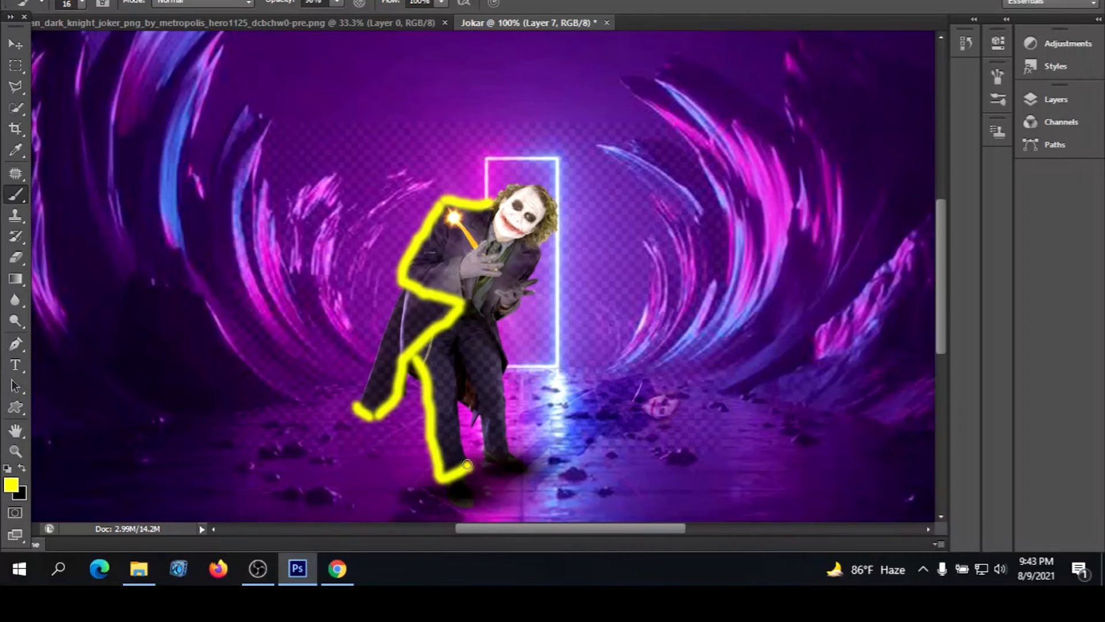
mouse_move(467, 463)
mouse_down()
mouse_move(462, 410)
mouse_move(515, 468)
mouse_move(528, 466)
mouse_move(512, 446)
mouse_move(499, 331)
mouse_move(541, 250)
mouse_up()
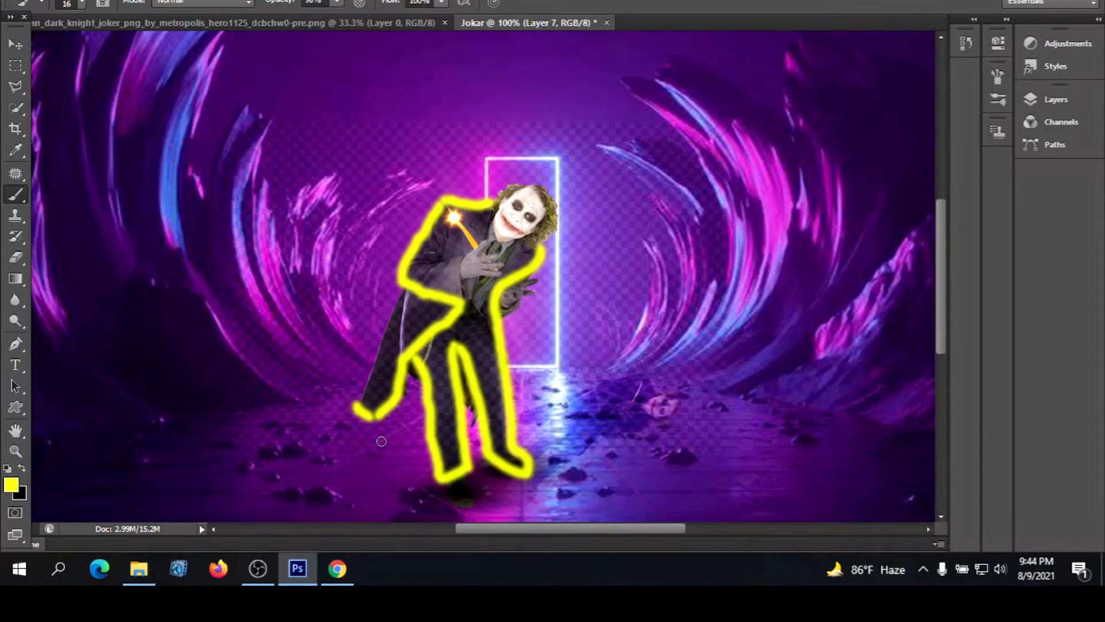
drag(359, 402, 401, 290)
key(F7)
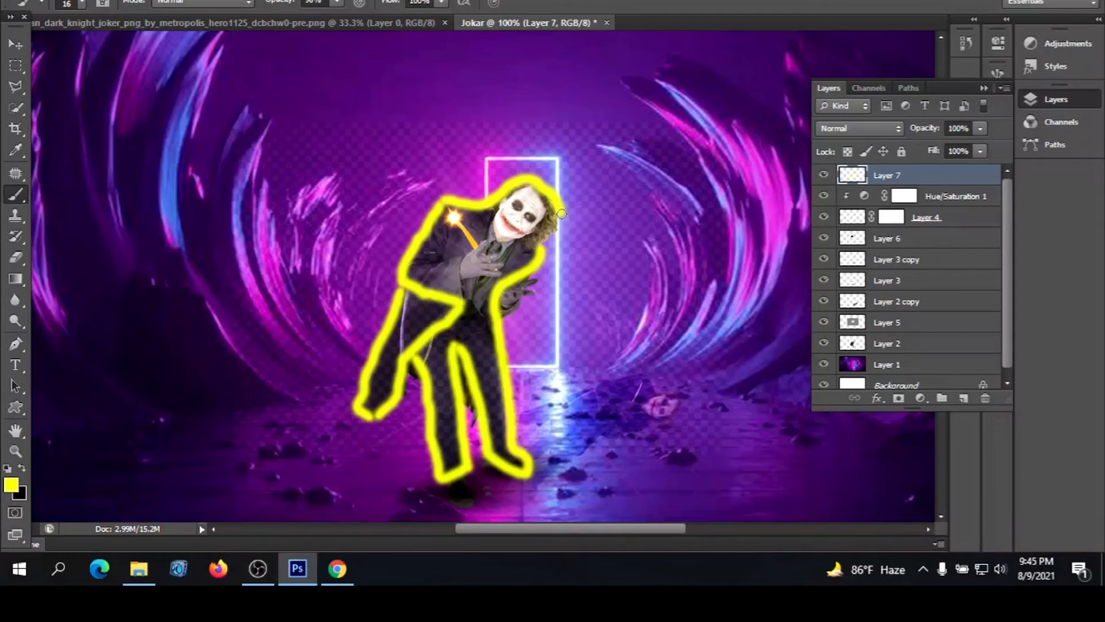
drag(563, 225, 549, 244)
click(546, 245)
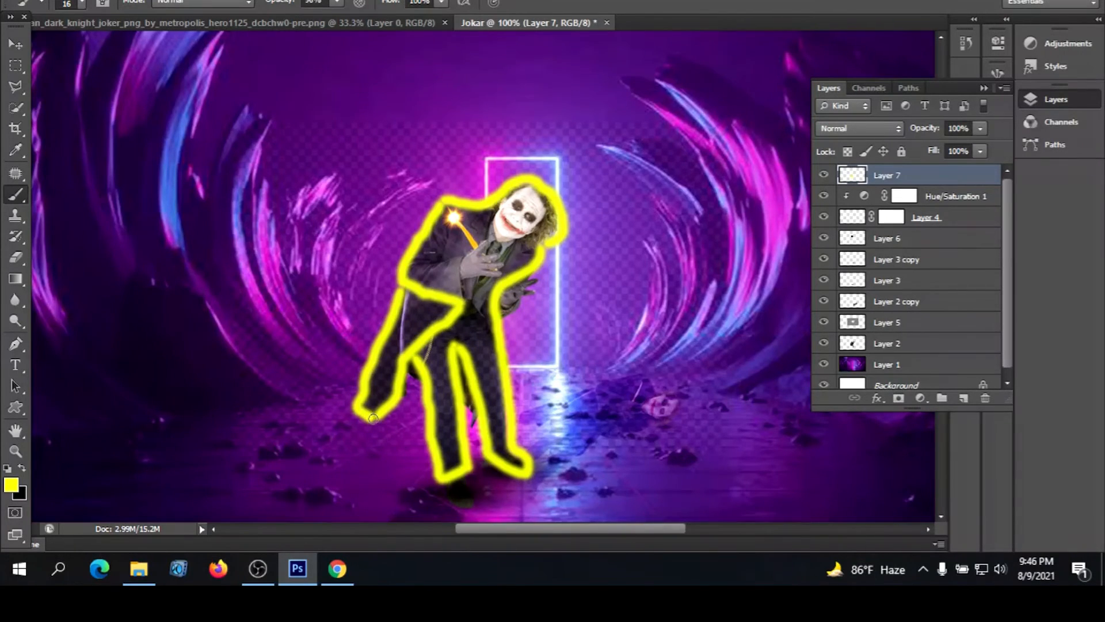
- Add a Hue/Saturation adjustment clipped to Layer 7, with Hue -121 and Saturation +100
click(920, 398)
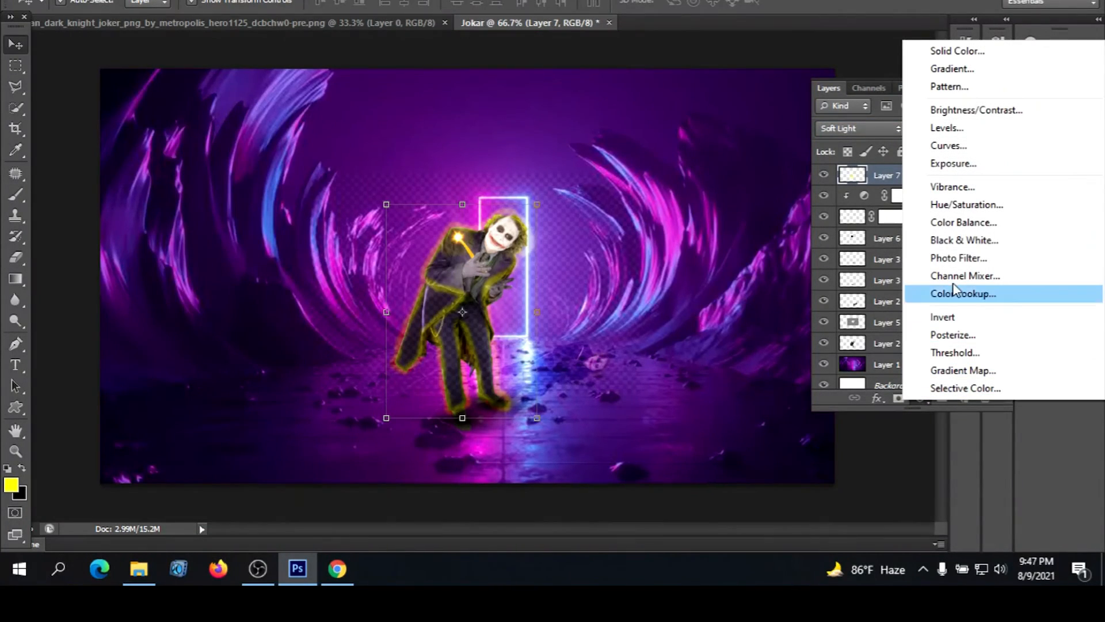
click(967, 204)
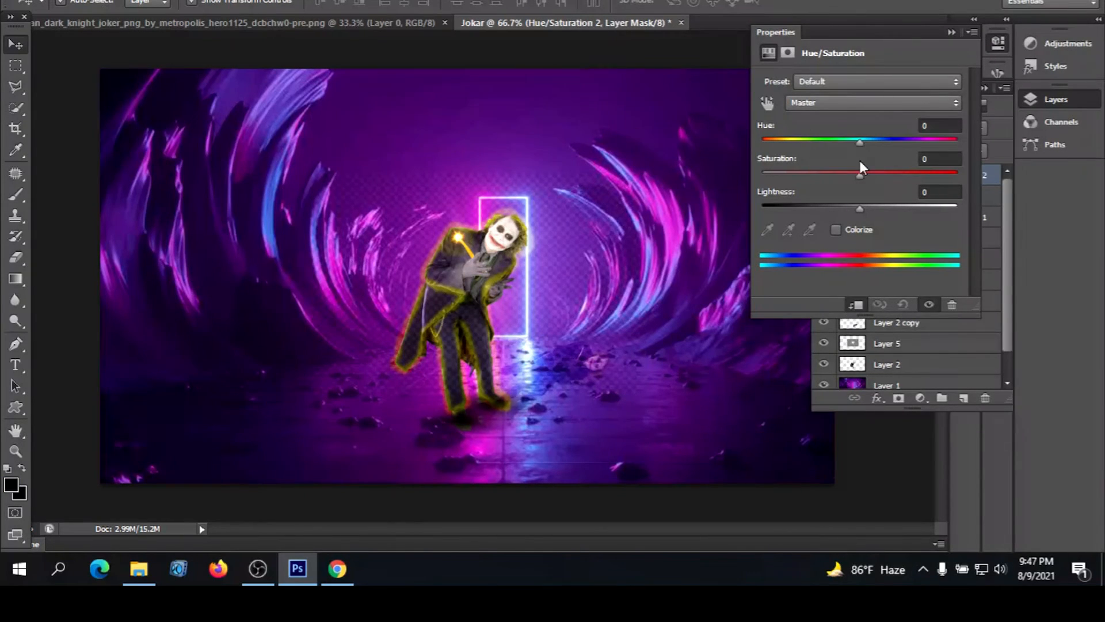
drag(857, 138, 819, 146)
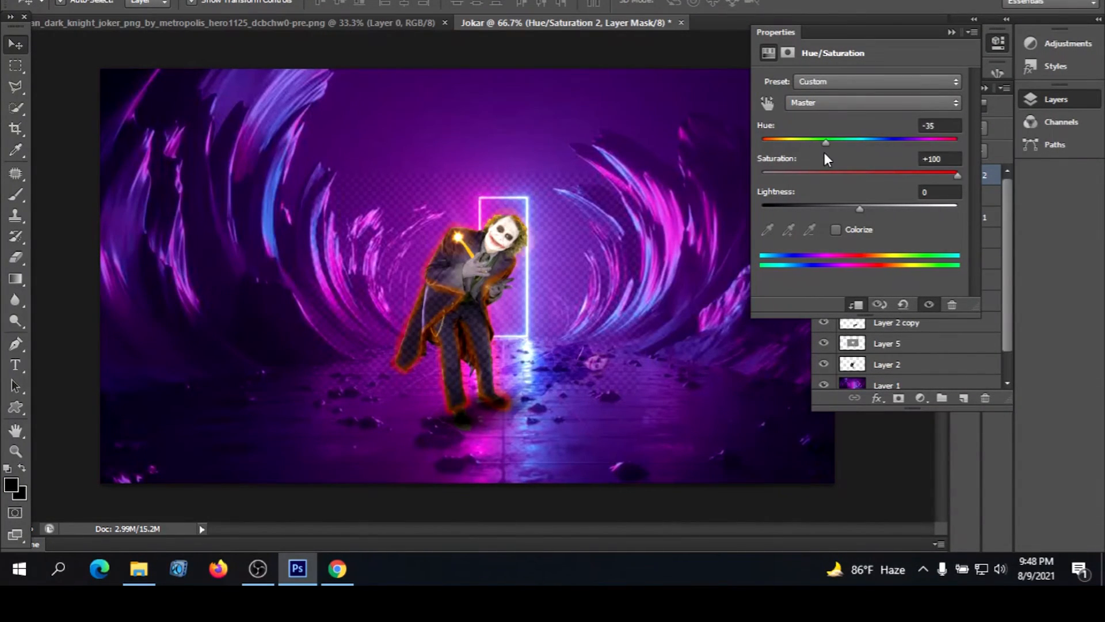
drag(825, 153, 785, 151)
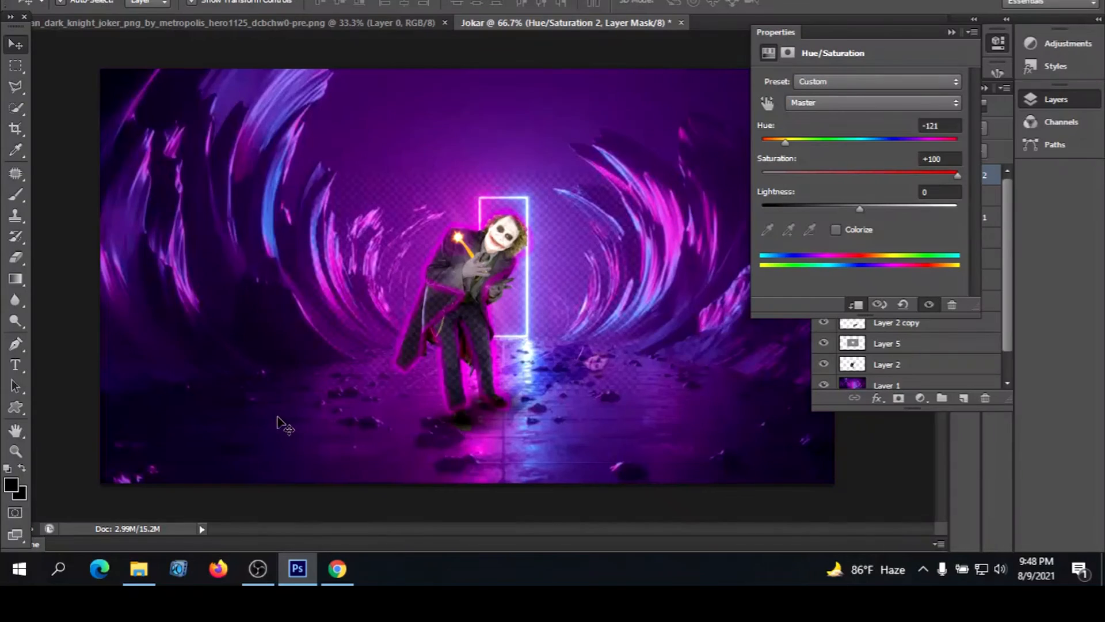
click(952, 33)
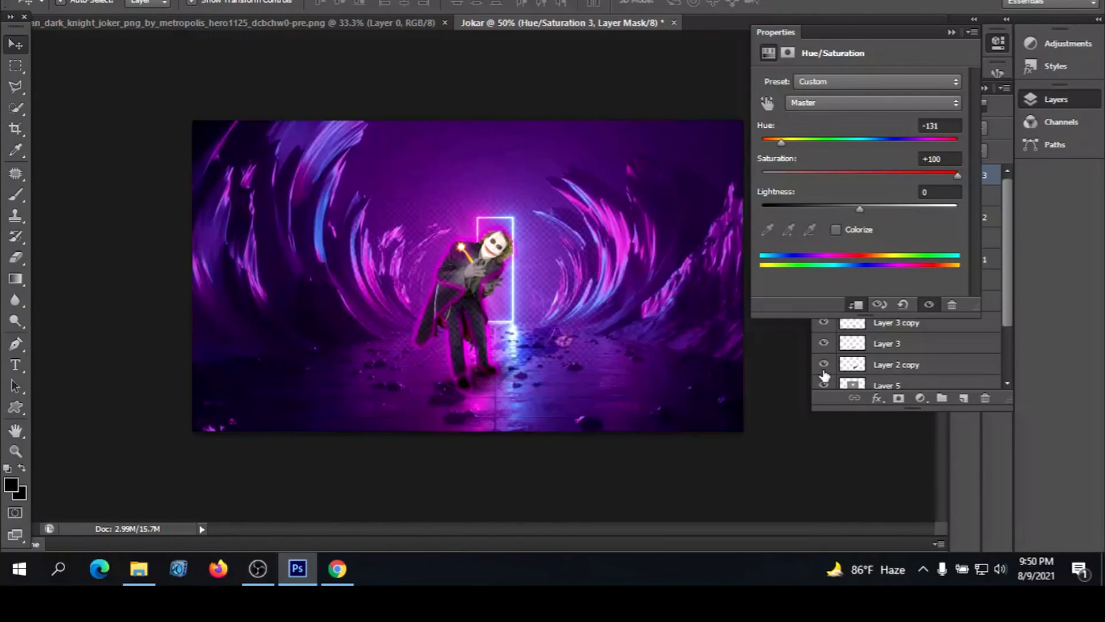
- Close the Hue/Saturation 3 settings and check the whole composition with the layer list hidden, then shown again
click(949, 32)
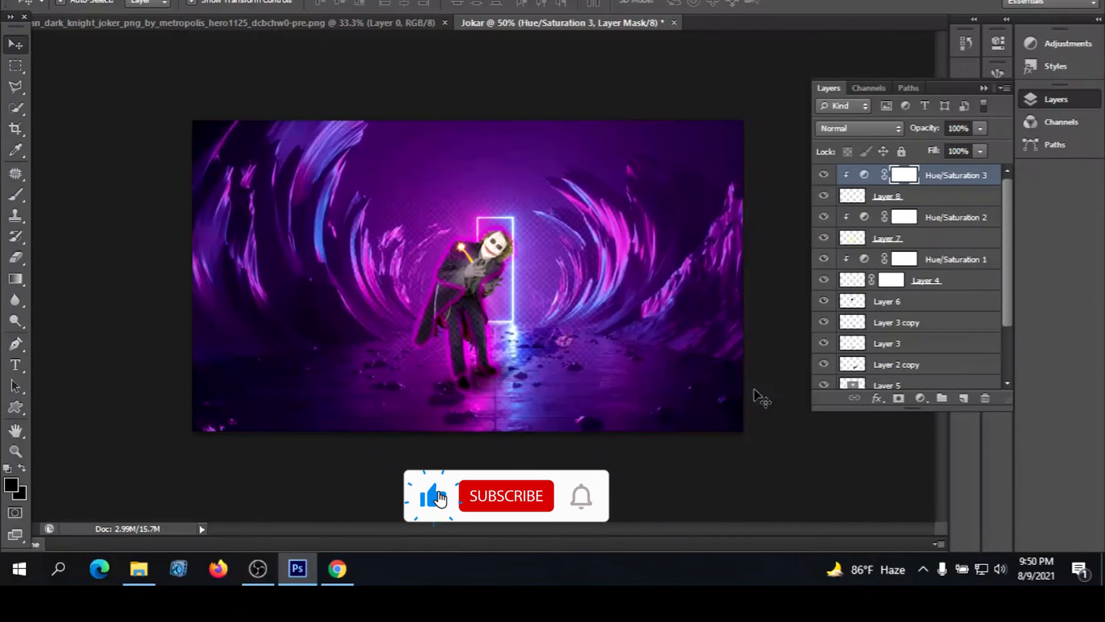
click(1061, 100)
key(ctrl+plus)
click(1061, 101)
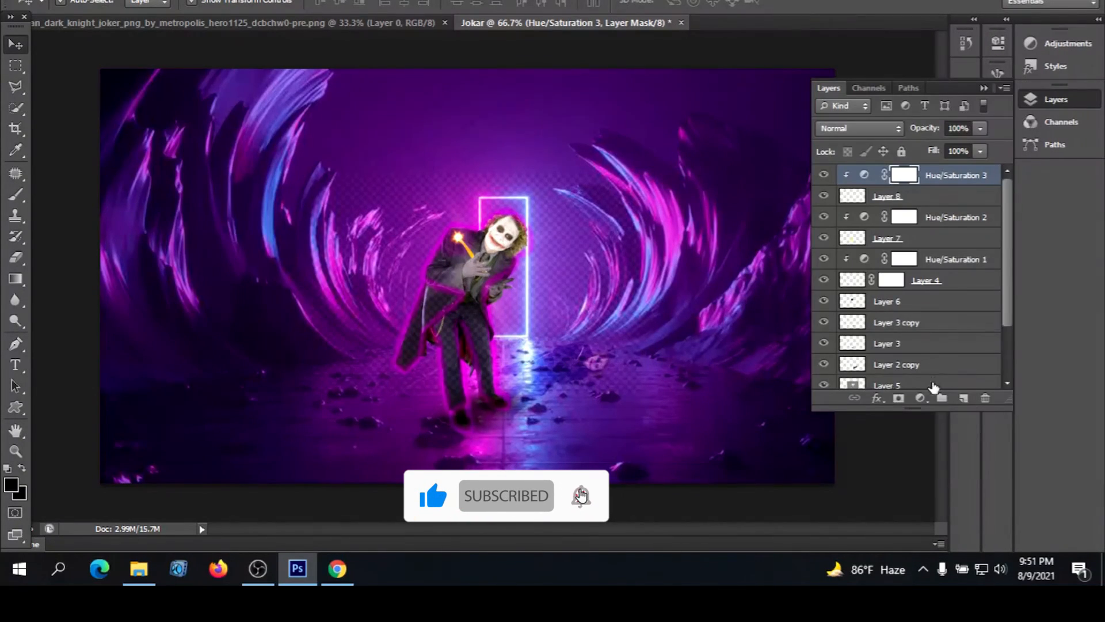
- Create a new empty layer above Hue/Saturation 3 and choose the soft 106 px brush with 0% hardness
click(964, 398)
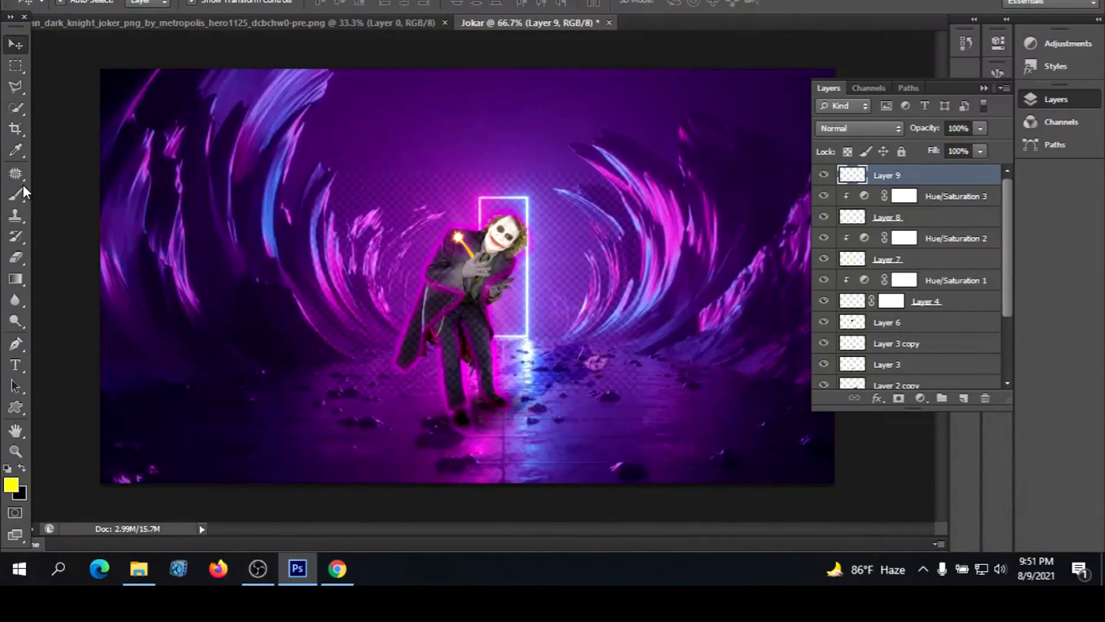
drag(20, 196, 49, 187)
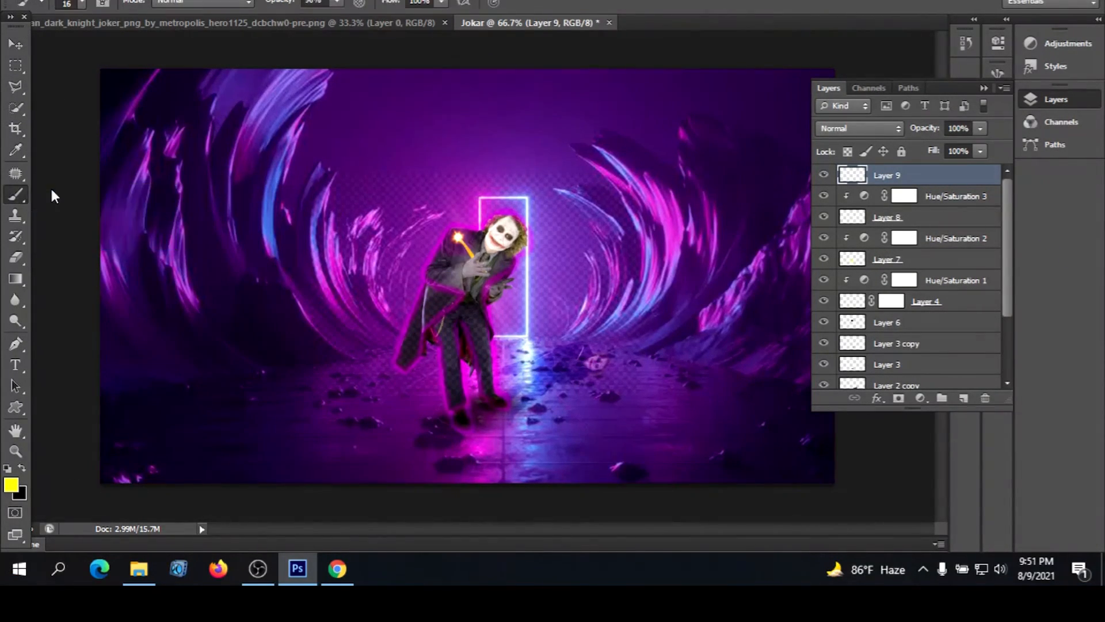
click(79, 4)
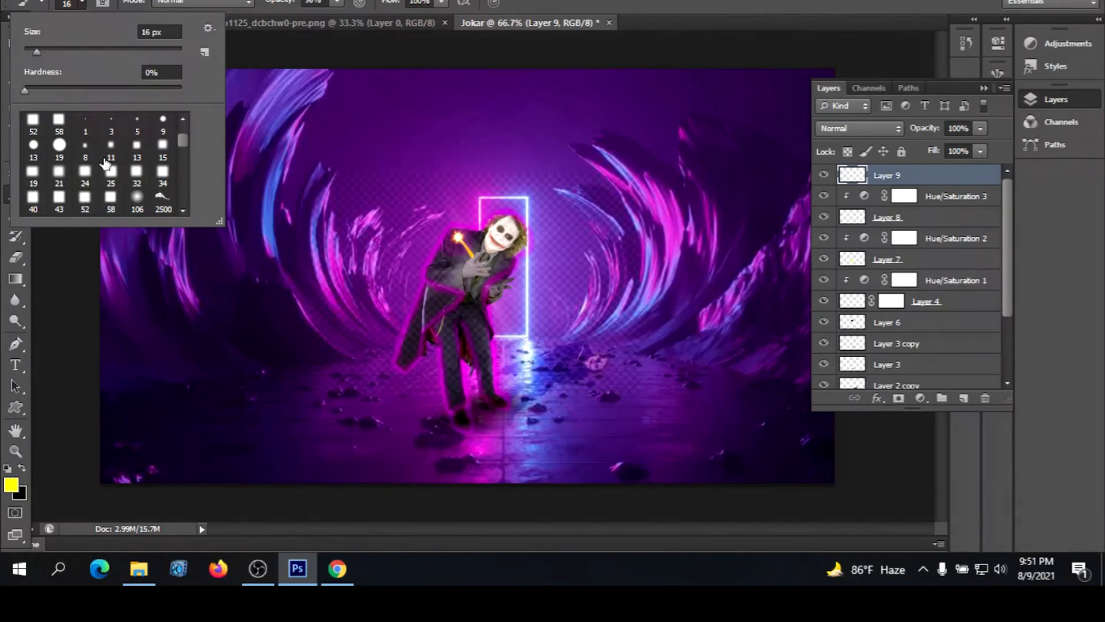
click(137, 197)
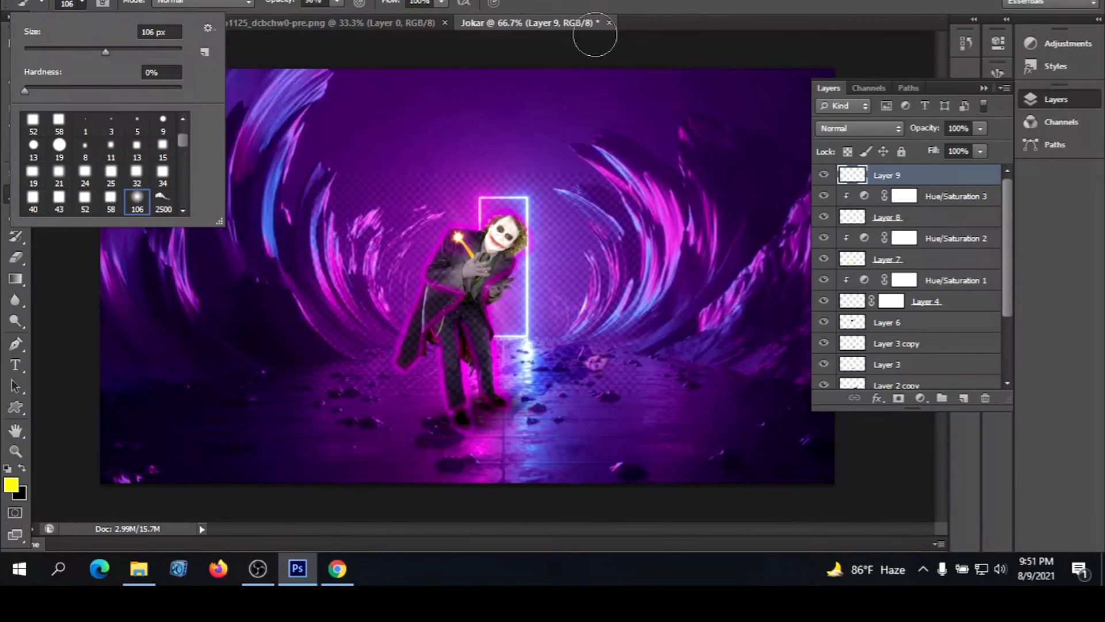
click(659, 33)
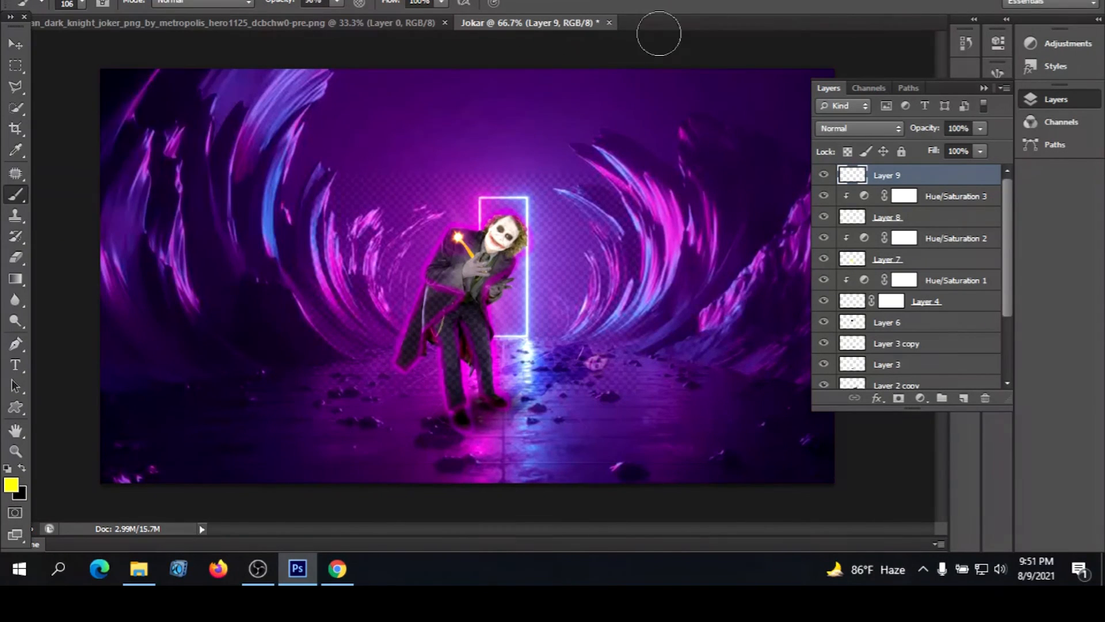
click(477, 239)
click(488, 236)
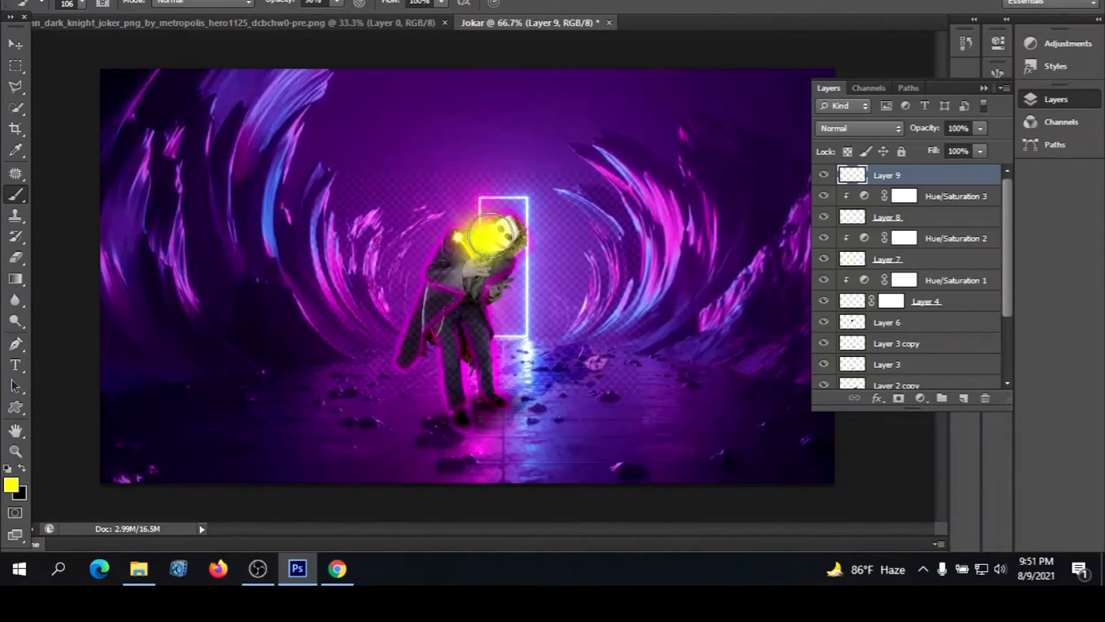
click(482, 236)
key(ctrl+alt+z)
key(ctrl+alt+z)
- Paint one soft yellow glow over the knife tip on Layer 9 and set that layer's blend mode to Lighten
click(458, 242)
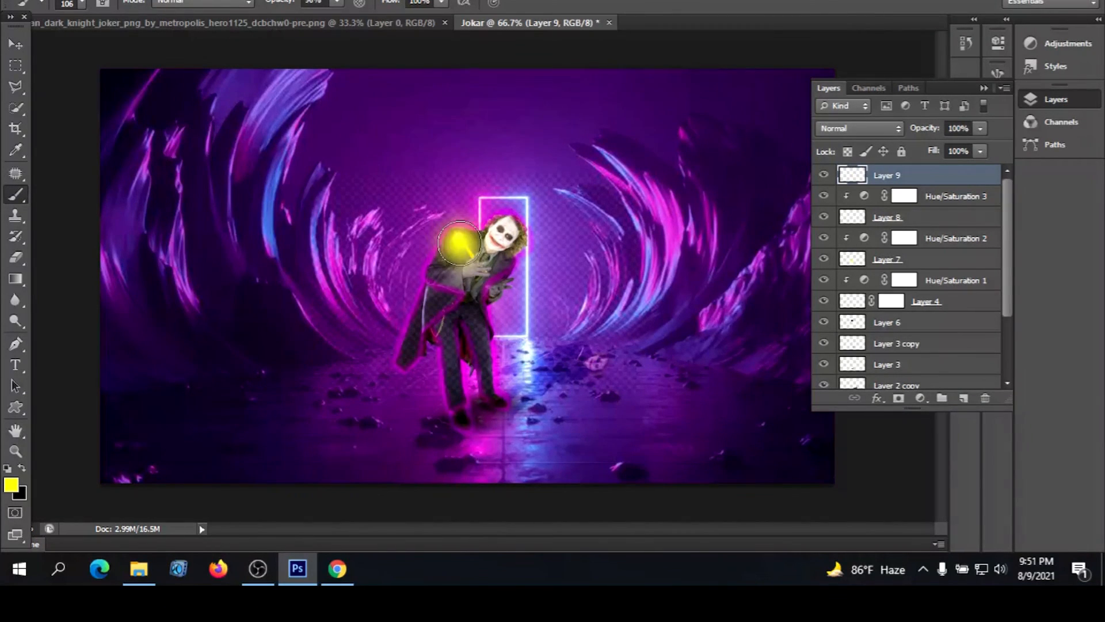
click(896, 126)
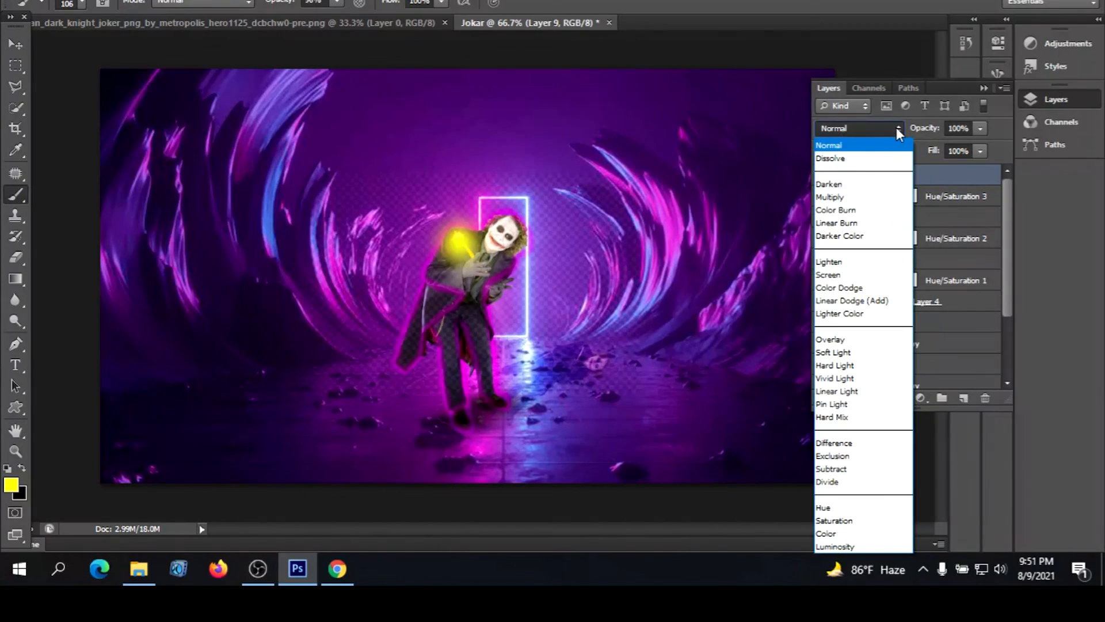
click(837, 262)
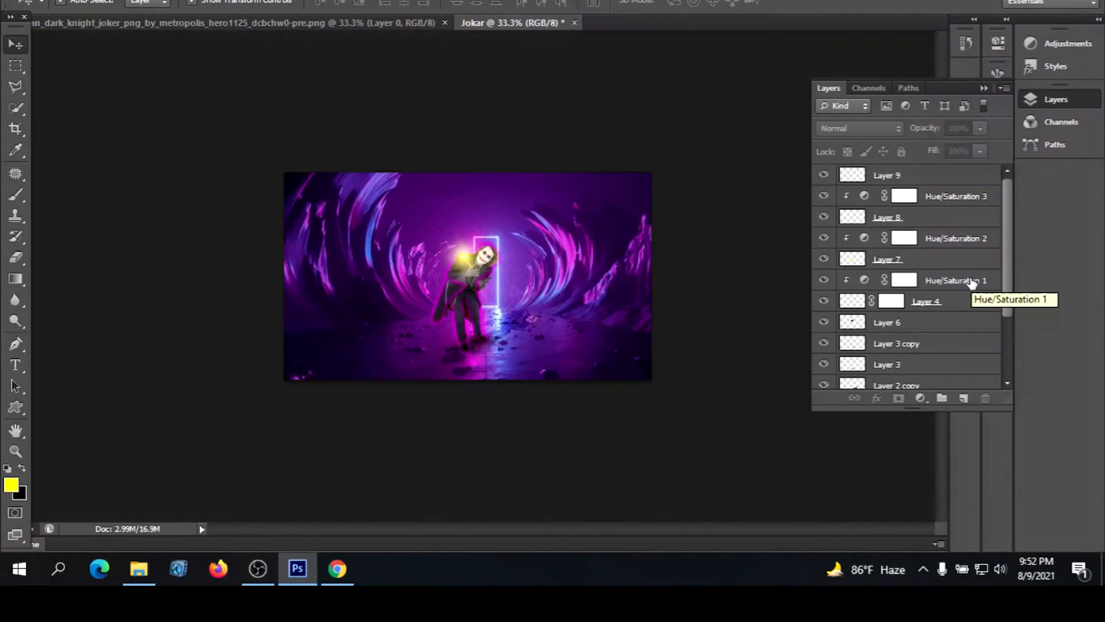
- Create another new layer above Layer 9 and get the 106 px Brush ready for painting around the Joker
click(963, 398)
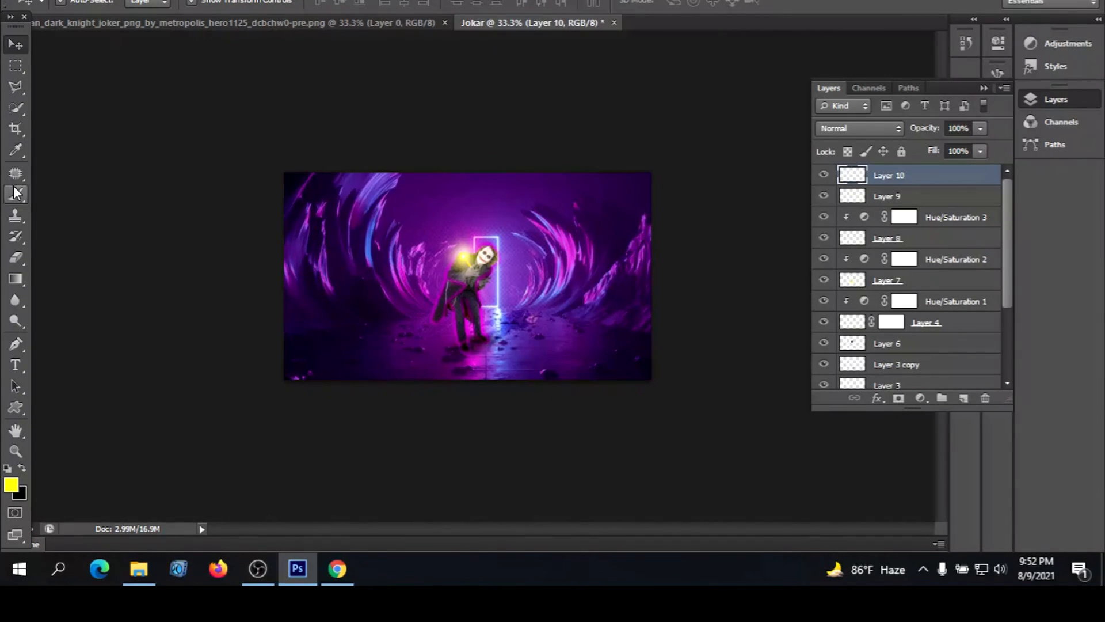
mouse_move(28, 197)
mouse_down()
mouse_move(102, 201)
mouse_move(102, 191)
mouse_up()
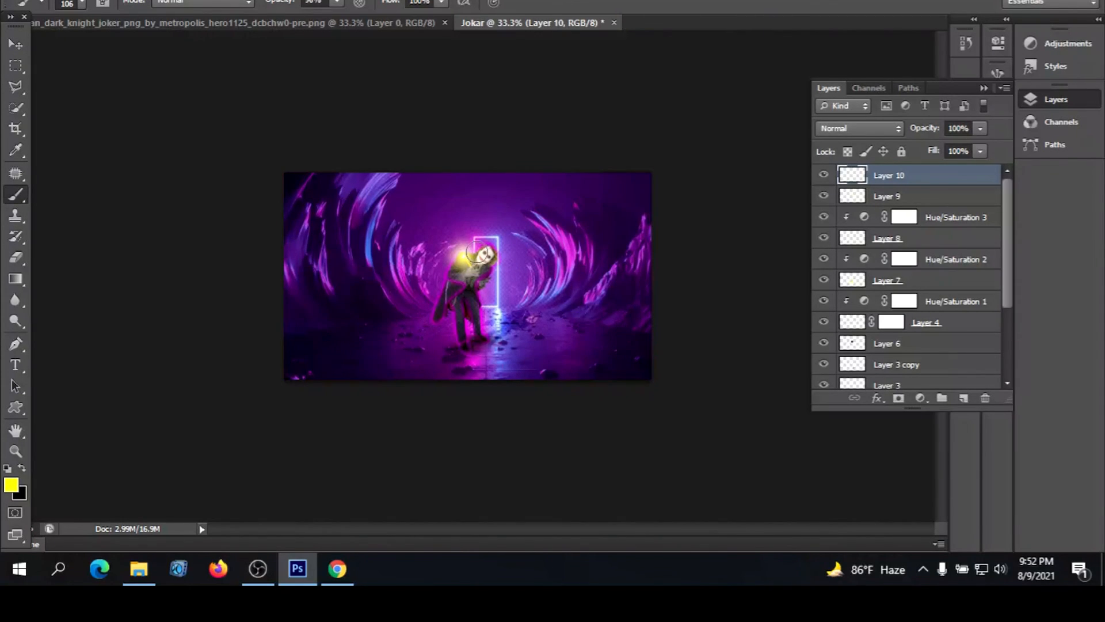
key(ctrl+plus)
key(ctrl+plus)
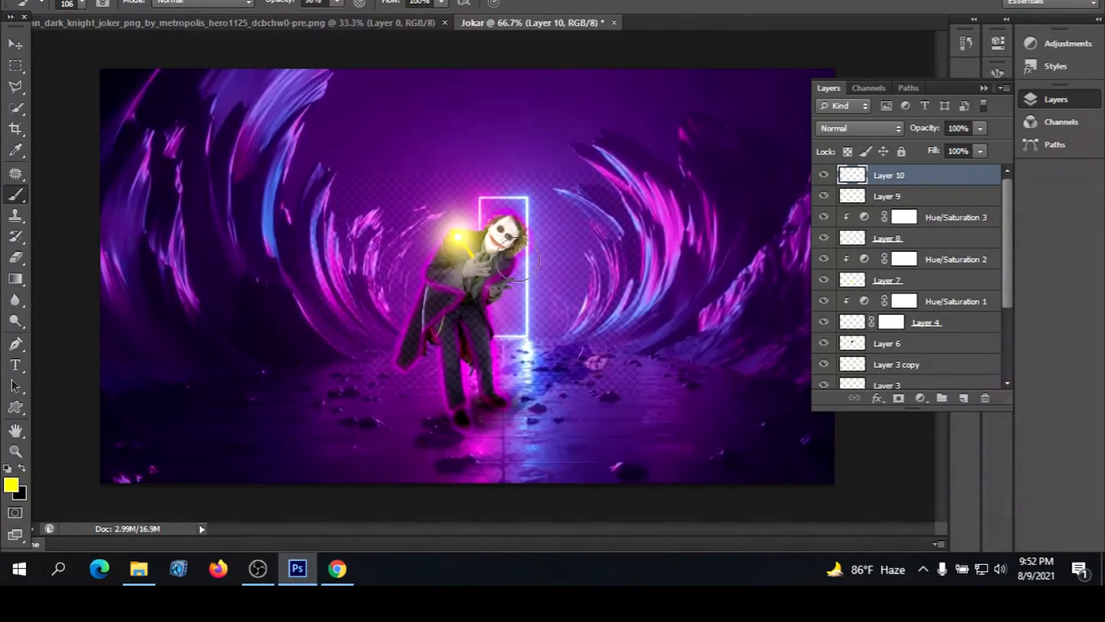